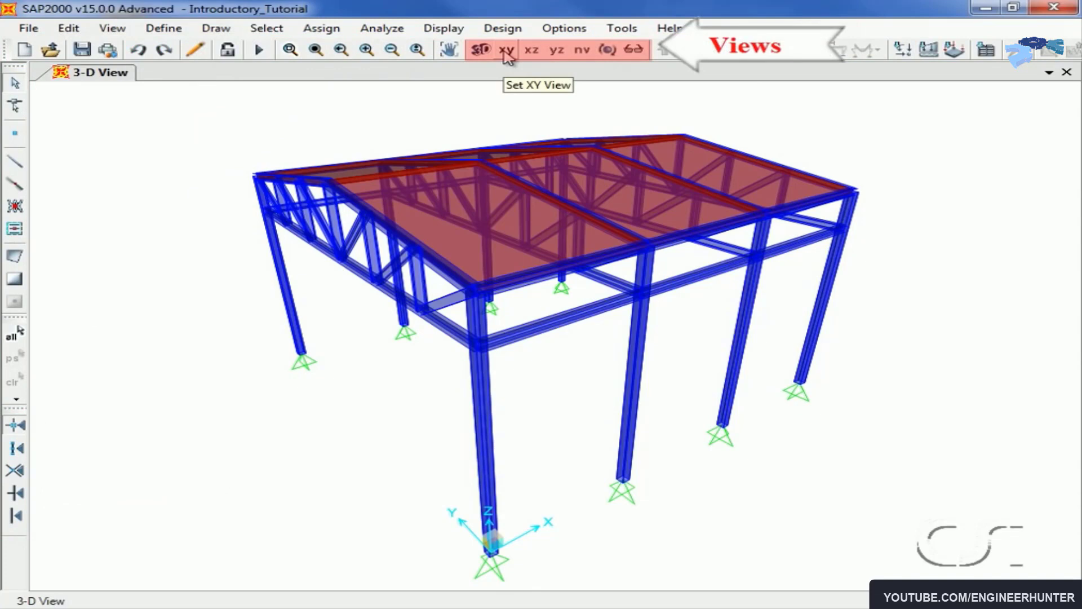
{"action": "left_click", "coordinate": [215, 28]}
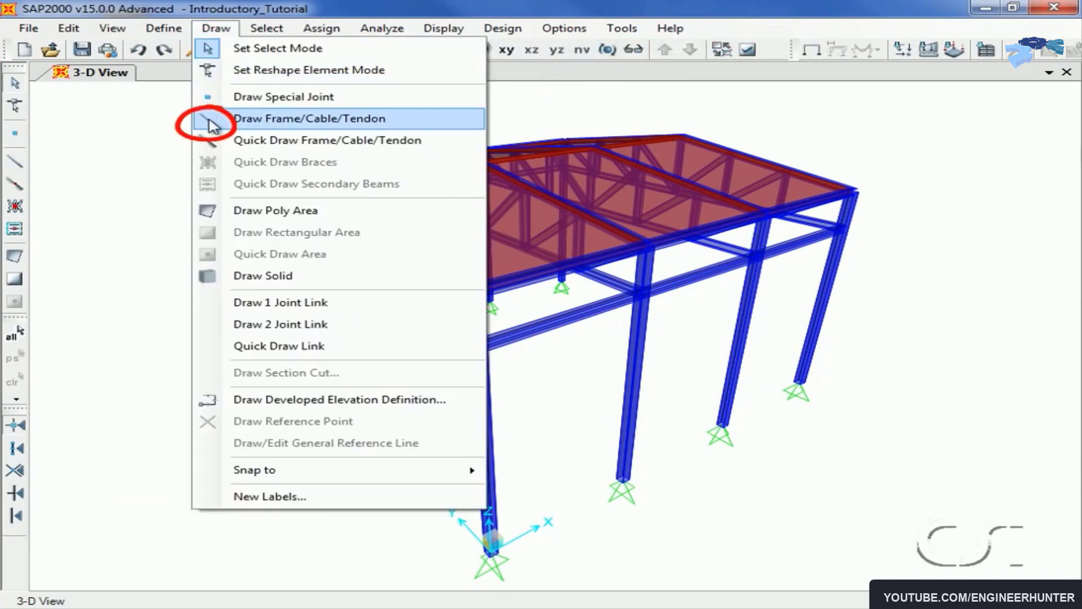
{"action": "mouse_move", "coordinate": [172, 32]}
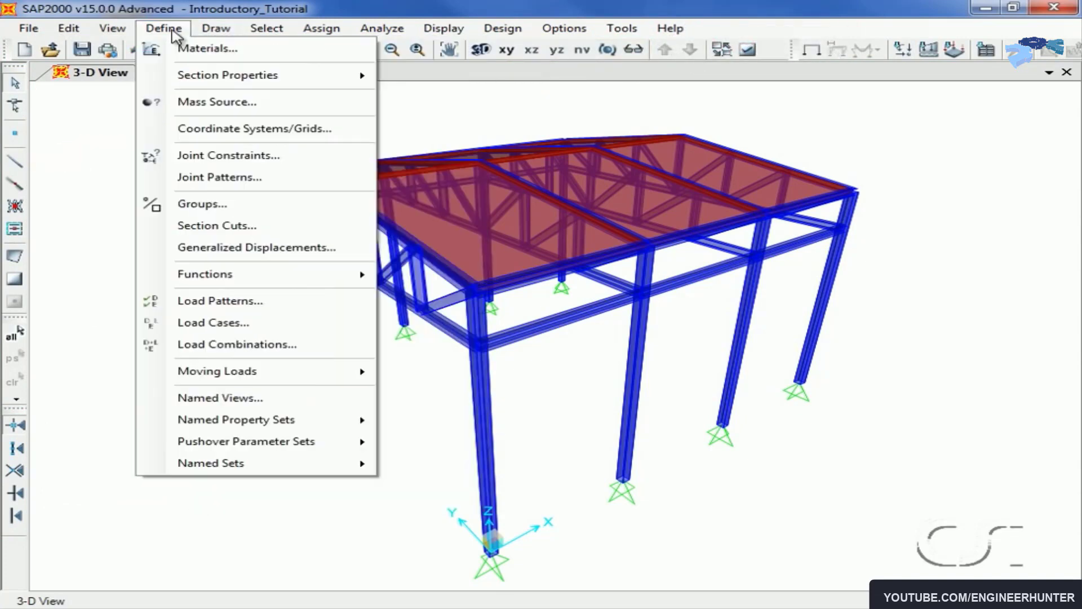
{"action": "mouse_move", "coordinate": [212, 32]}
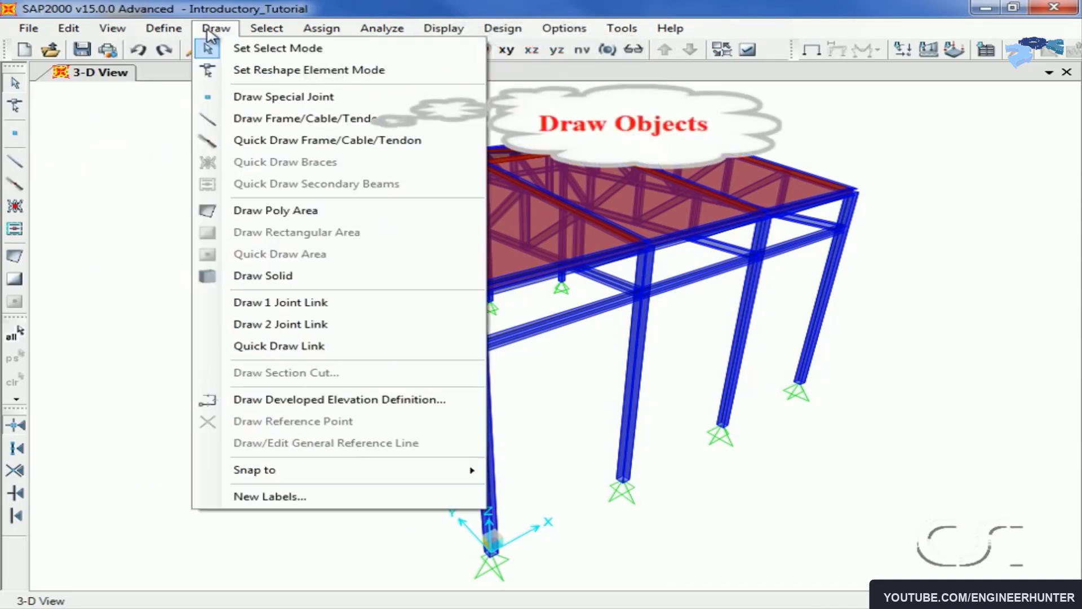
{"action": "mouse_move", "coordinate": [258, 35]}
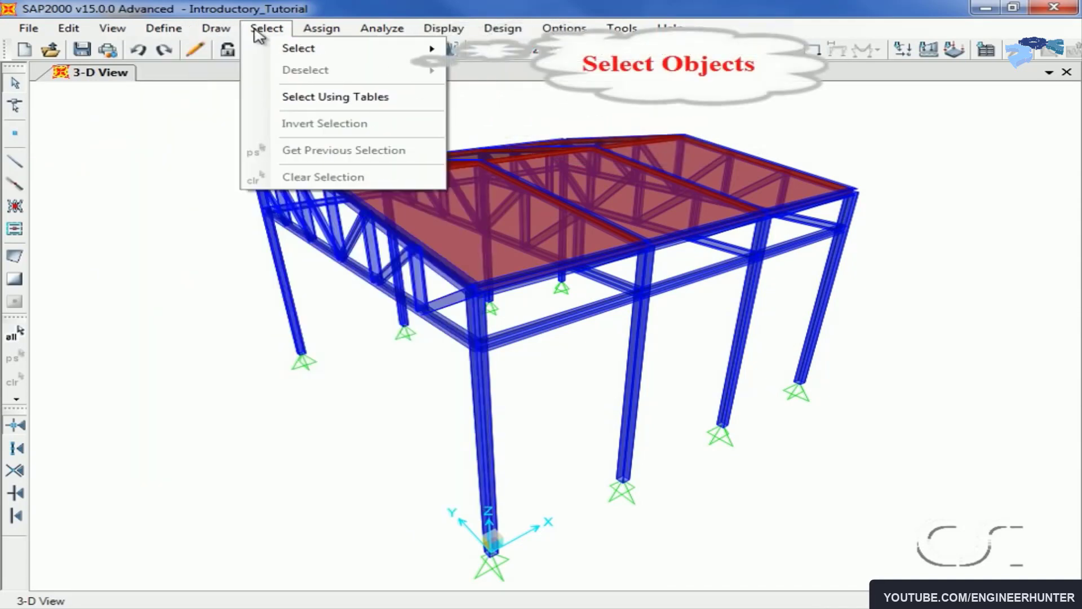
{"action": "mouse_move", "coordinate": [311, 34]}
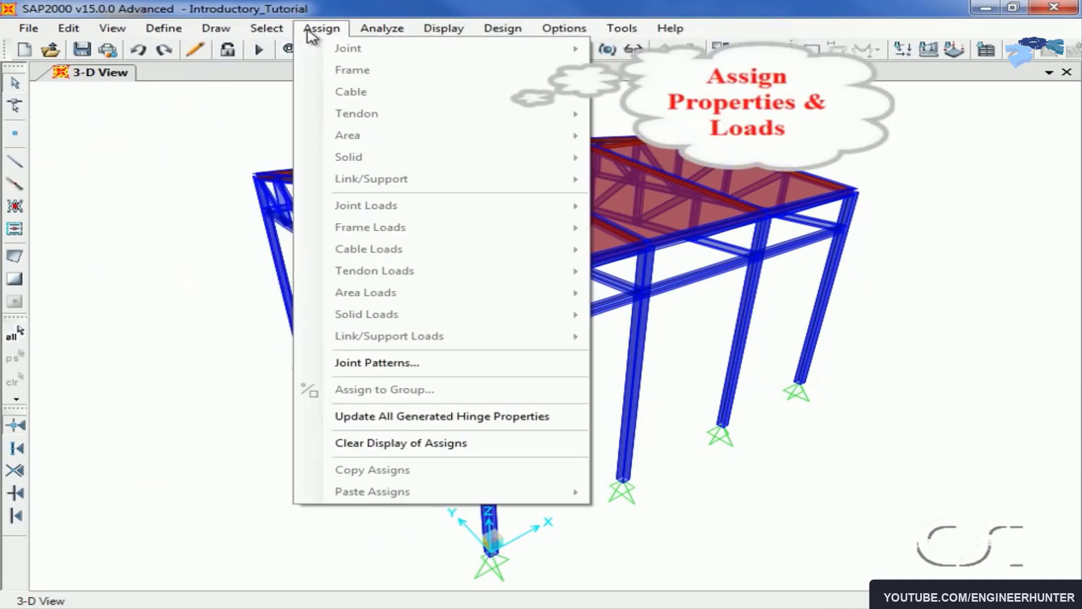
{"action": "mouse_move", "coordinate": [499, 41]}
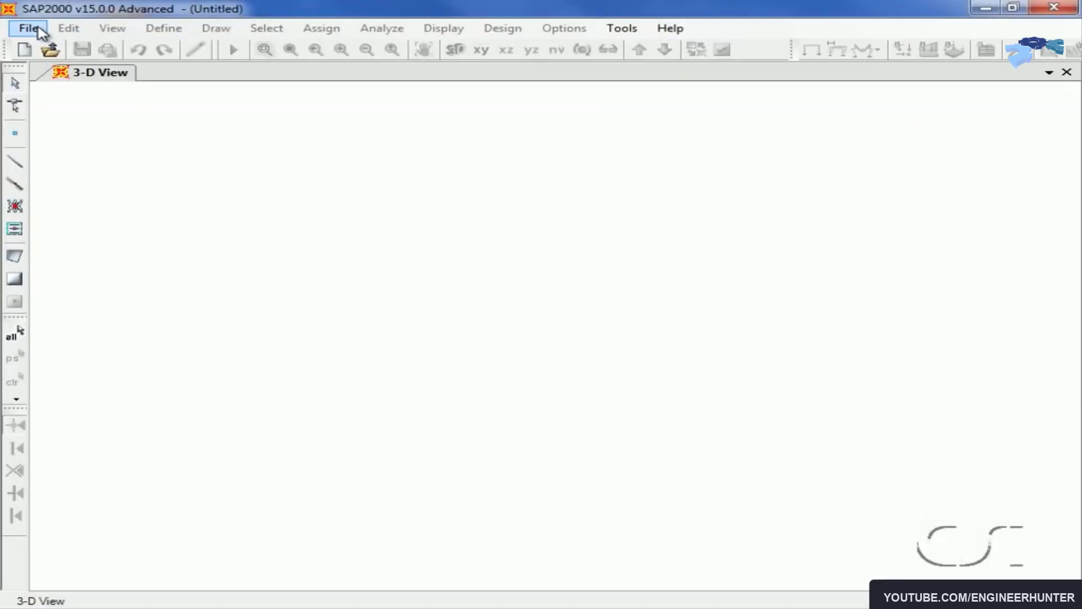
Start a new model in lb, ft, F units from the Grid Only template.
{"action": "left_click", "coordinate": [31, 30]}
{"action": "left_click", "coordinate": [90, 35]}
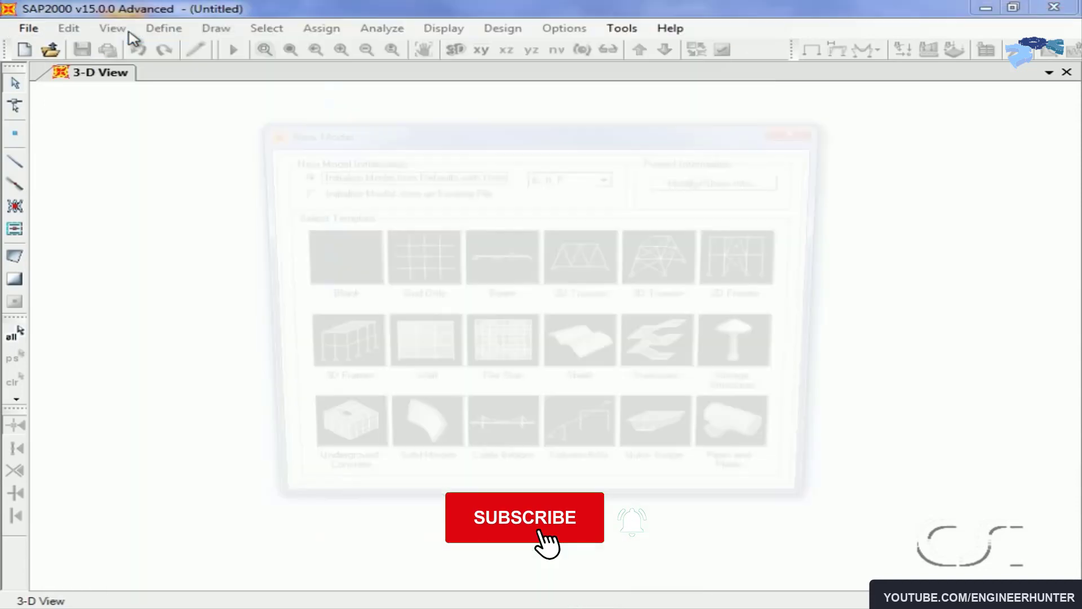
{"action": "left_click", "coordinate": [609, 177]}
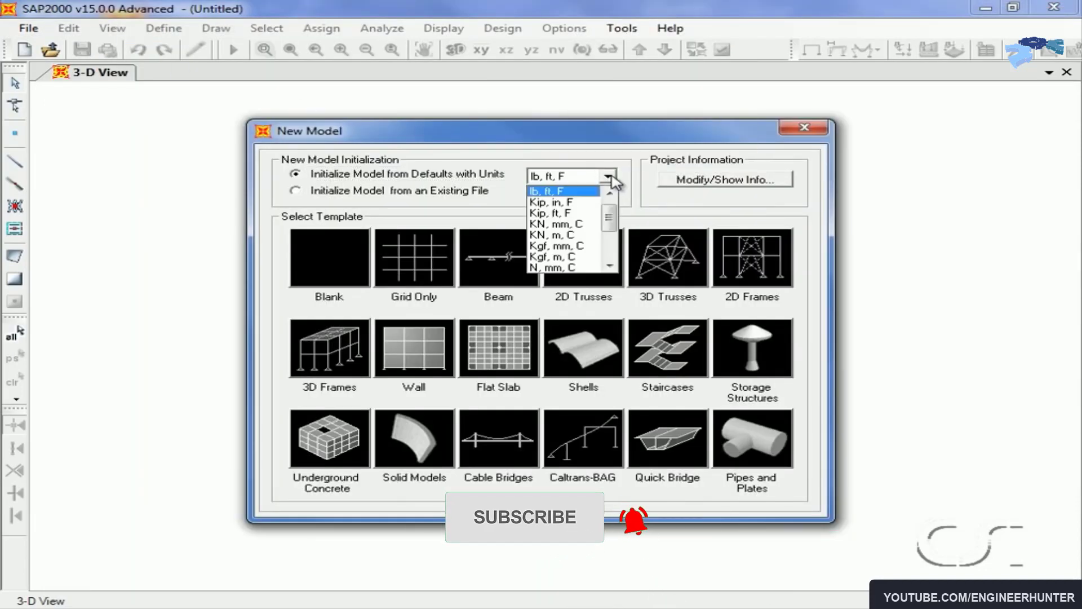
{"action": "left_click", "coordinate": [610, 178]}
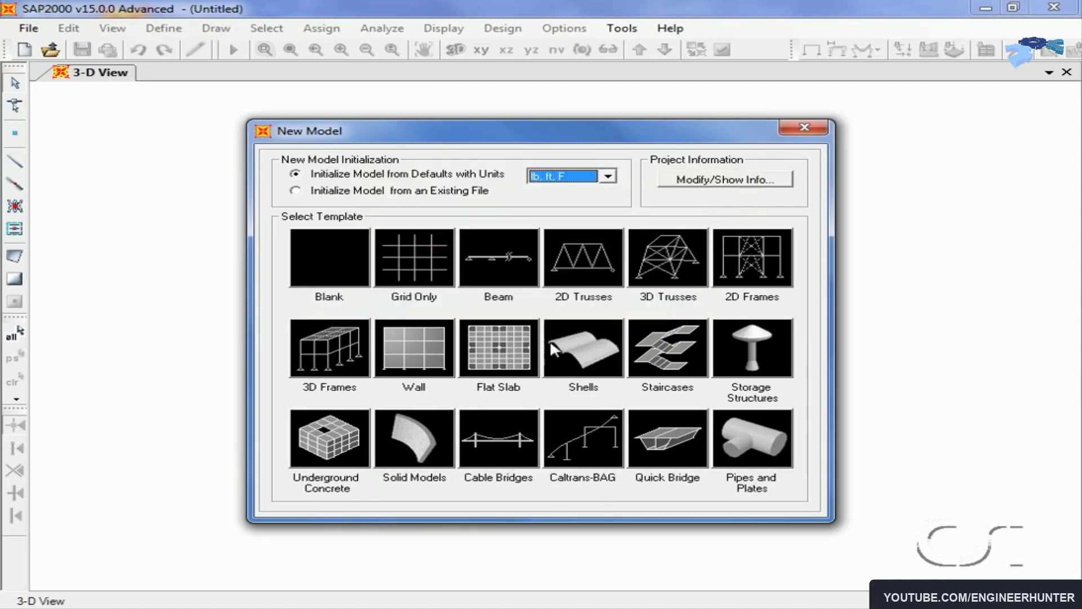
{"action": "left_click", "coordinate": [413, 271]}
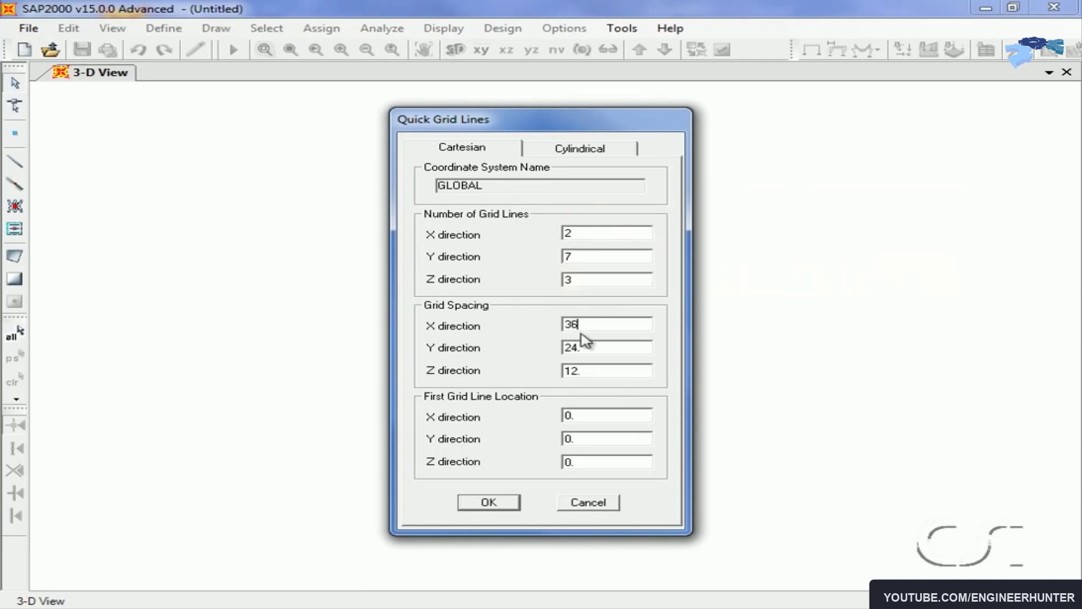
Create the Cartesian grid with 2, 7 and 3 lines in X, Y and Z, spaced 36 ft, 72 in and 20 ft.
{"action": "type", "text": "72in"}
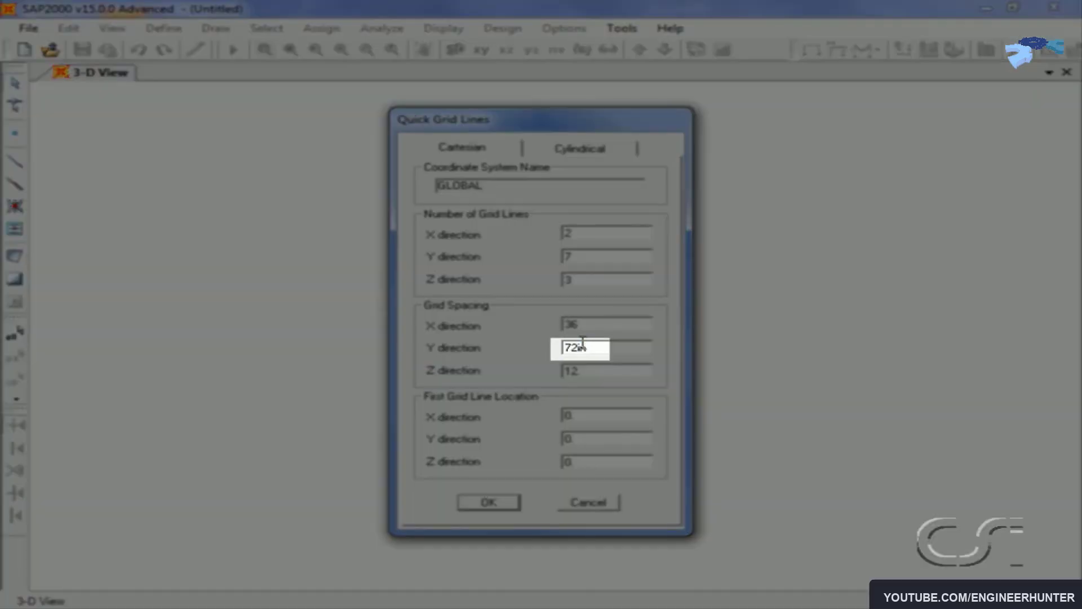
{"action": "key", "text": "Tab"}
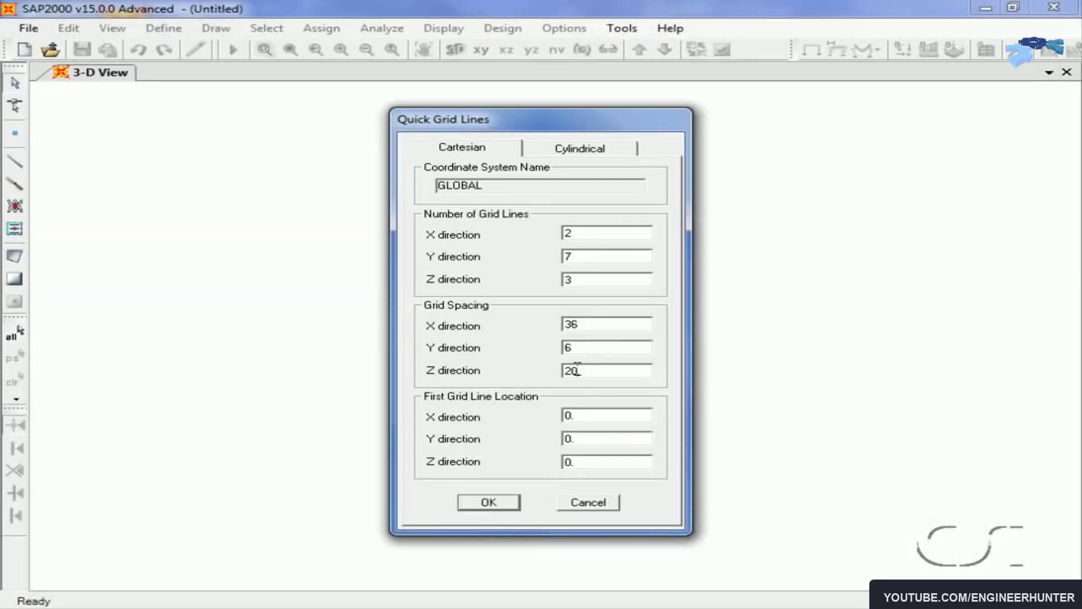
{"action": "left_click", "coordinate": [489, 501]}
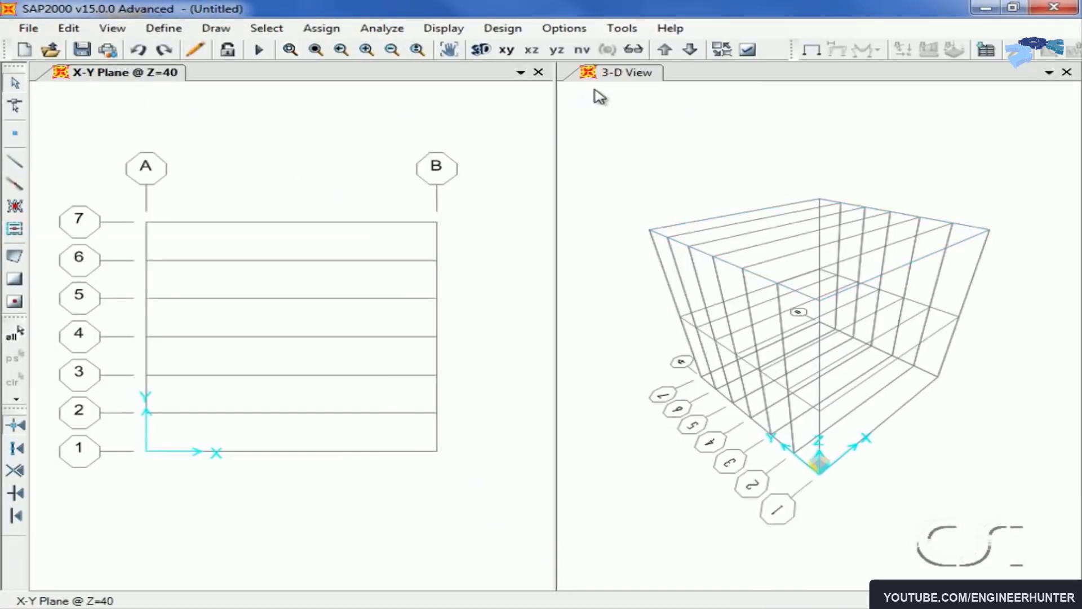
{"action": "left_click", "coordinate": [521, 72]}
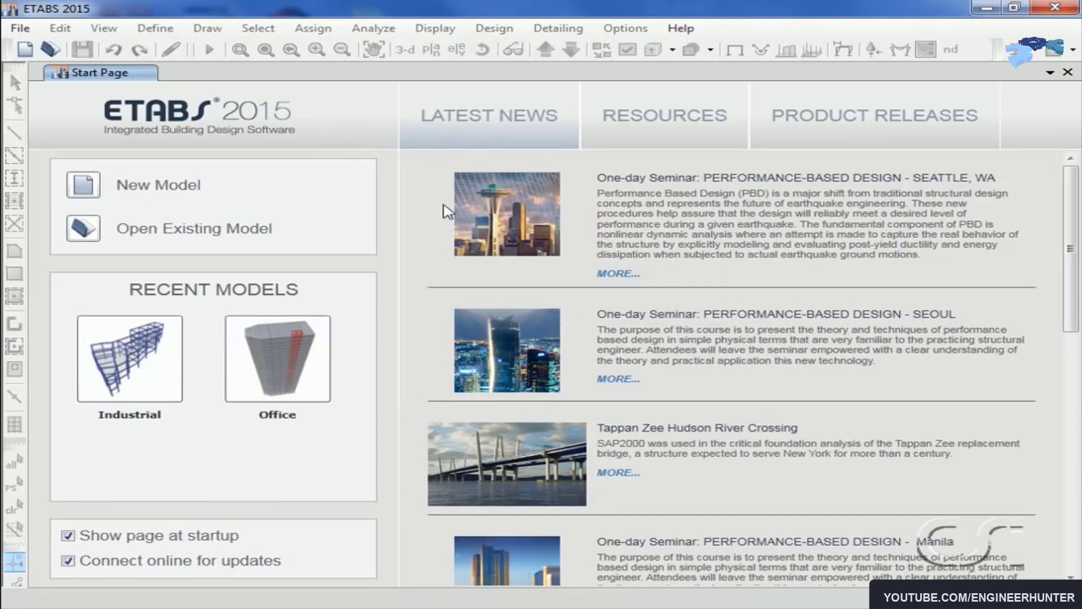
In ETABS, look through the start page's resources, knowledge base, website and product releases.
{"action": "left_click", "coordinate": [667, 125]}
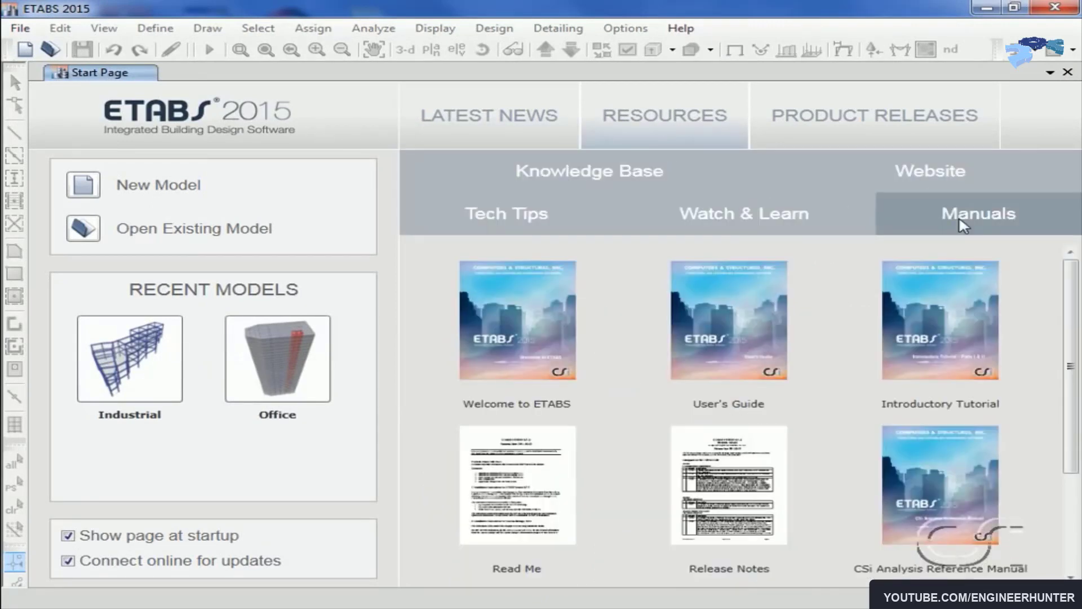
{"action": "left_click", "coordinate": [618, 177]}
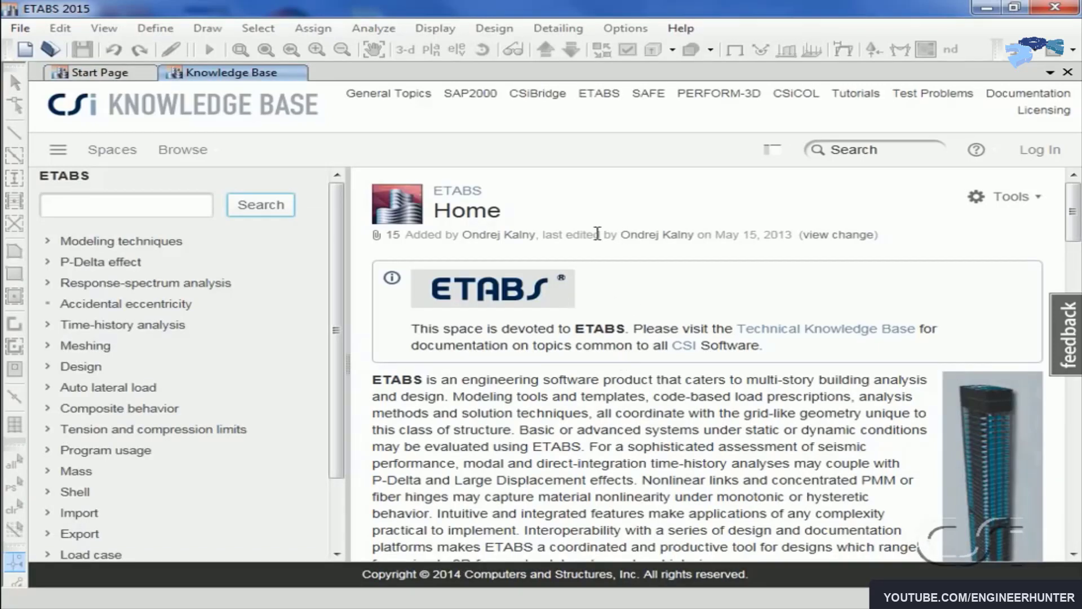
{"action": "left_click", "coordinate": [132, 79]}
{"action": "left_click", "coordinate": [913, 179]}
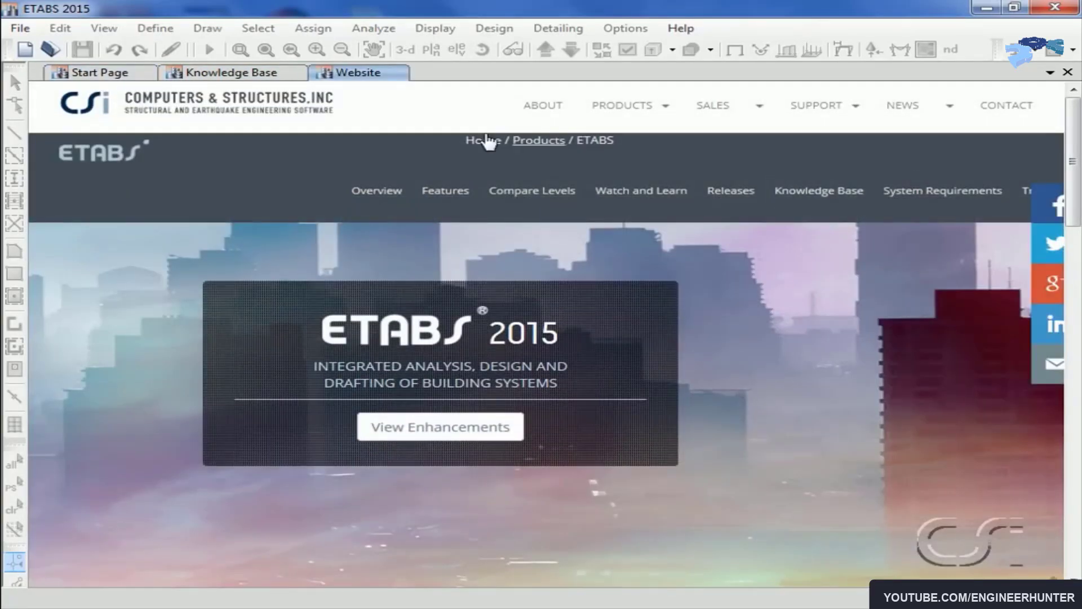
{"action": "left_click", "coordinate": [129, 74]}
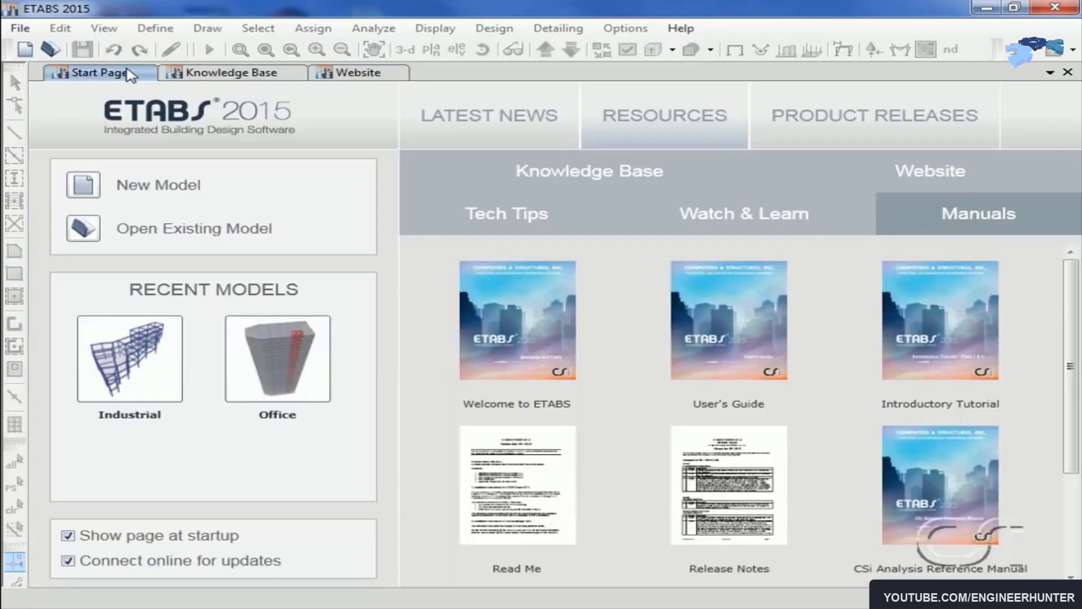
{"action": "left_click", "coordinate": [831, 129]}
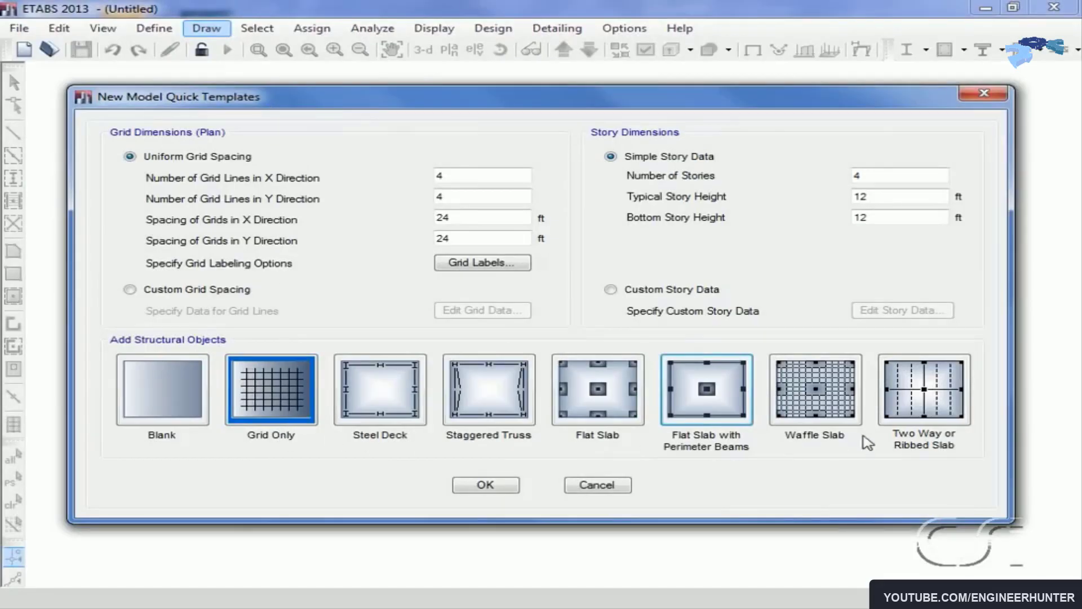
Create a Steel Deck model with 10 by 8 grid lines in X and Y, spaced 14 ft and 16 ft, and 100 stories.
{"action": "double_click", "coordinate": [459, 175]}
{"action": "type", "text": "100"}
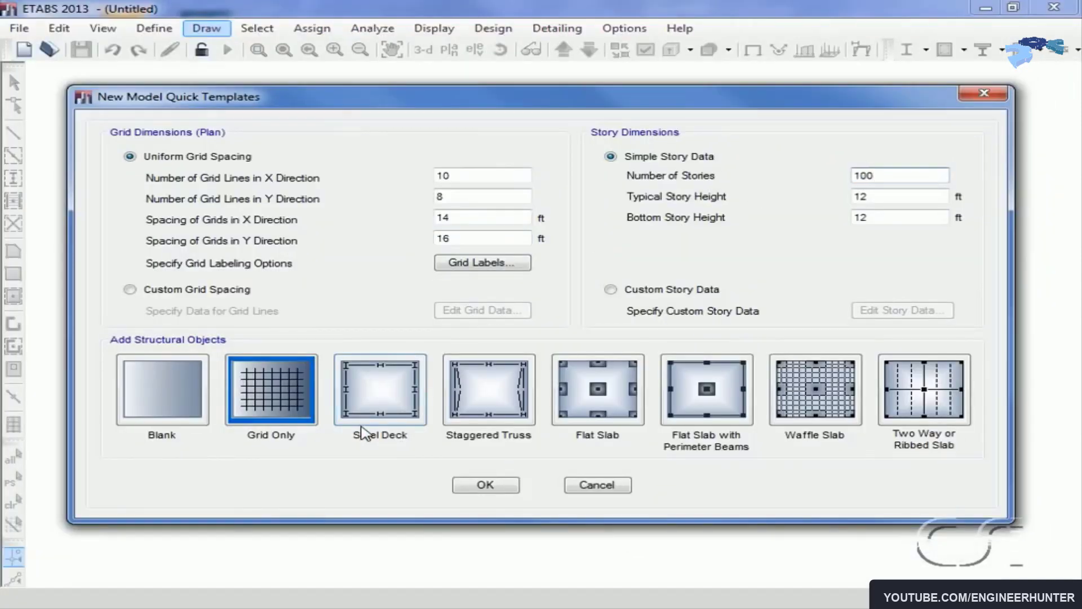
{"action": "left_click", "coordinate": [379, 392]}
{"action": "left_click", "coordinate": [485, 484]}
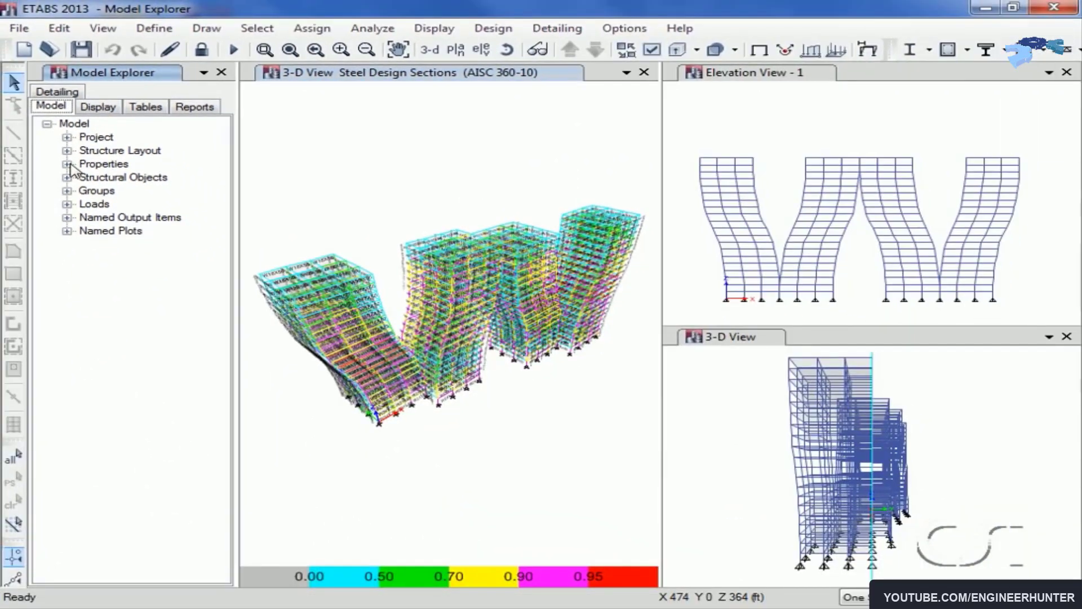
Review the property data of frame section W10X17 and close it without changes.
{"action": "left_click", "coordinate": [67, 163]}
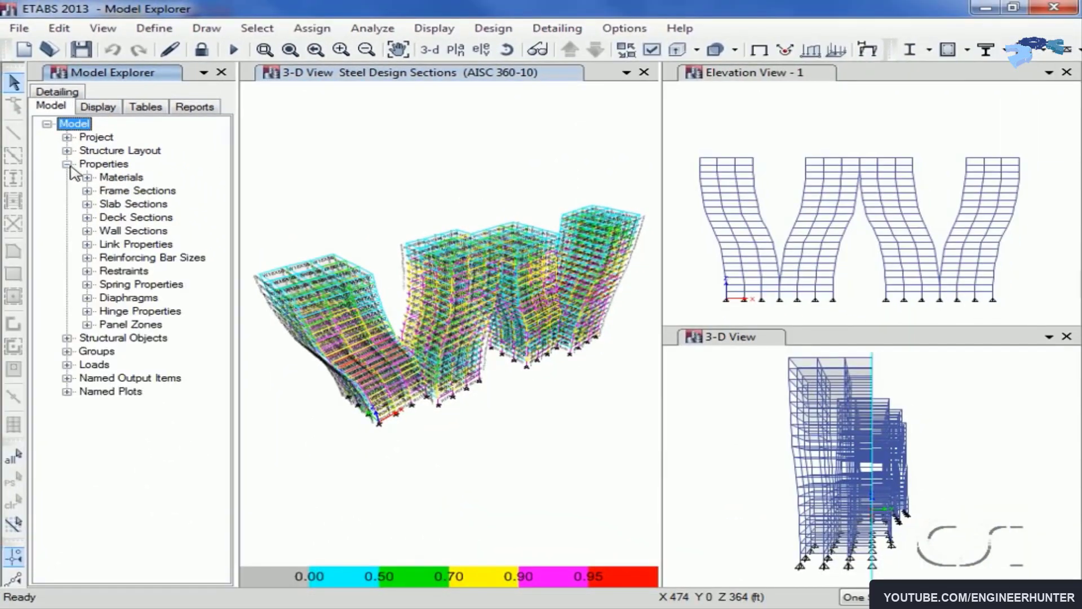
{"action": "left_click", "coordinate": [85, 190]}
{"action": "left_click", "coordinate": [136, 283]}
{"action": "right_click", "coordinate": [133, 285]}
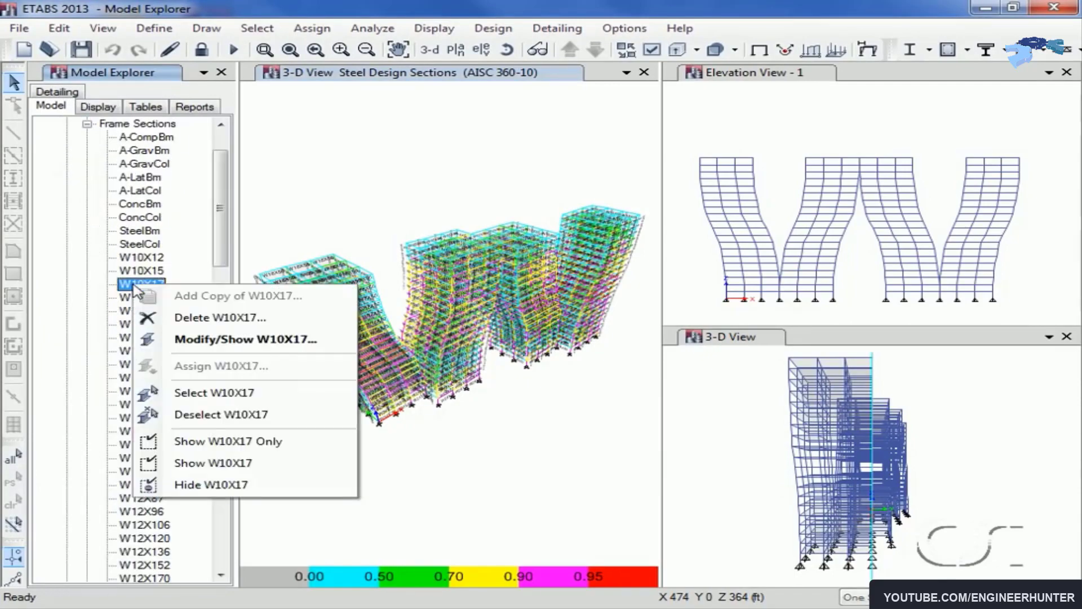
{"action": "left_click", "coordinate": [314, 340]}
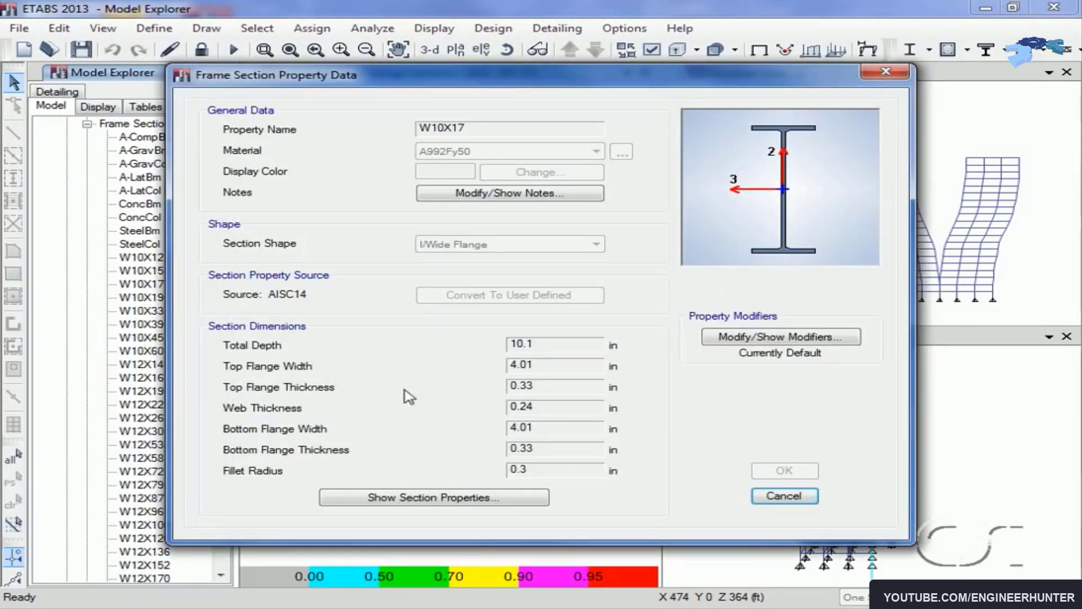
{"action": "left_click", "coordinate": [784, 495]}
{"action": "left_click", "coordinate": [87, 124]}
Review the definition of the Dead load case and close it.
{"action": "left_click", "coordinate": [67, 364]}
{"action": "left_click", "coordinate": [87, 431]}
{"action": "right_click", "coordinate": [132, 444]}
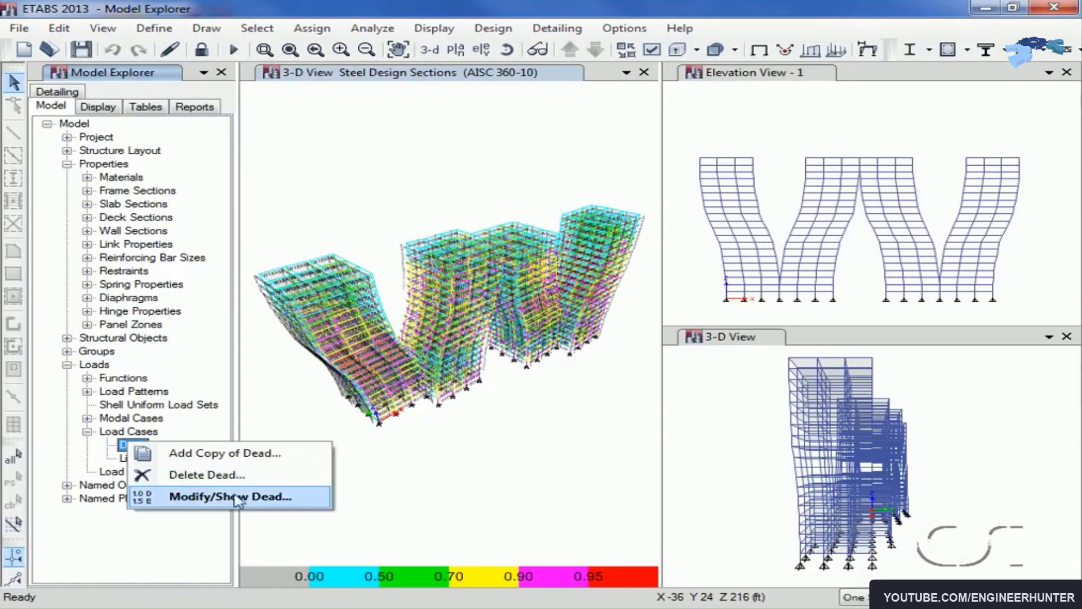
{"action": "left_click", "coordinate": [260, 500]}
{"action": "left_click", "coordinate": [595, 397]}
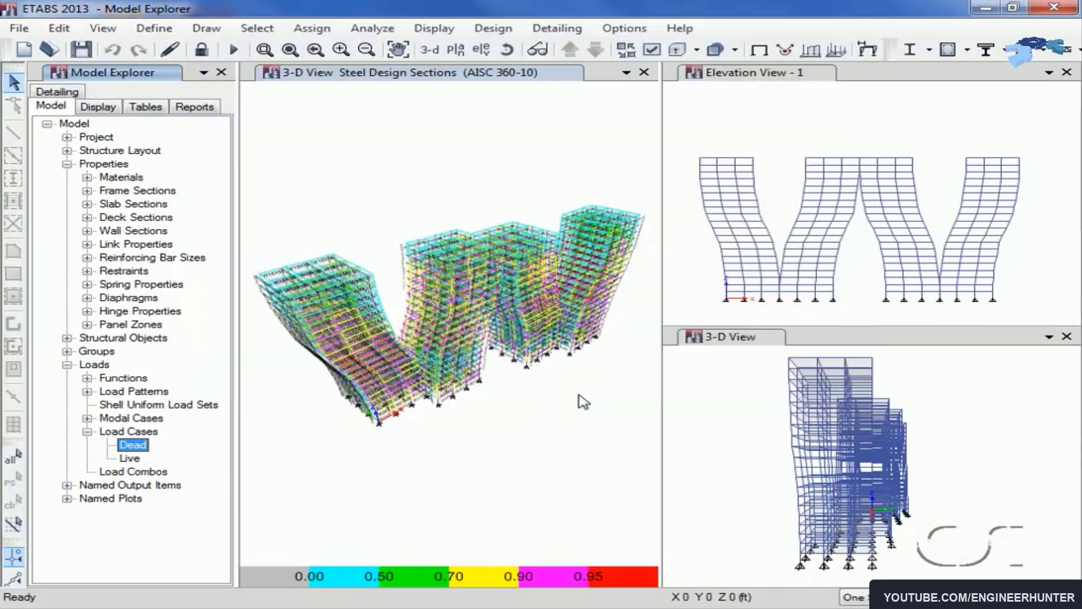
Change the main 3-D steel design view to an elevation view.
{"action": "left_click", "coordinate": [98, 107]}
{"action": "left_click", "coordinate": [46, 124]}
{"action": "left_click", "coordinate": [66, 138]}
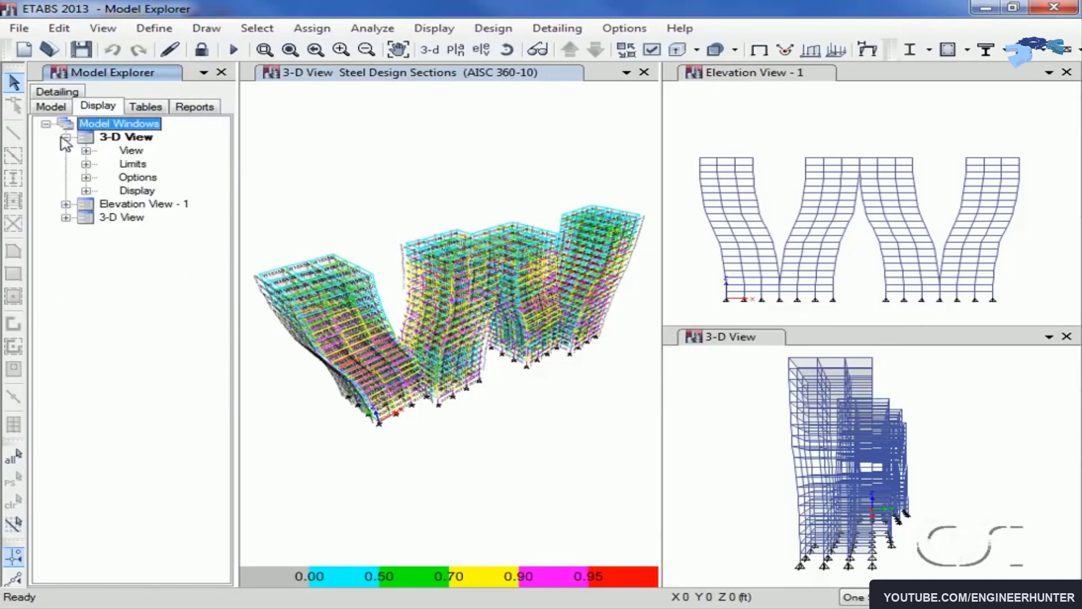
{"action": "left_click", "coordinate": [86, 150]}
{"action": "left_click", "coordinate": [127, 191]}
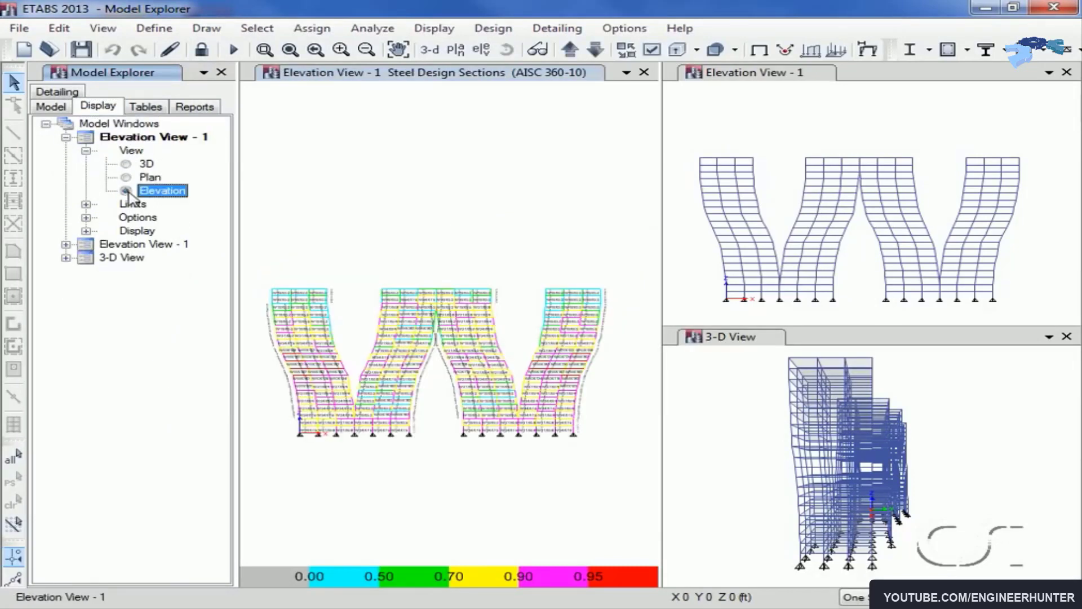
Display the deformed shape in the second model window, Elevation View - 1.
{"action": "left_click", "coordinate": [66, 245]}
{"action": "left_click", "coordinate": [86, 298]}
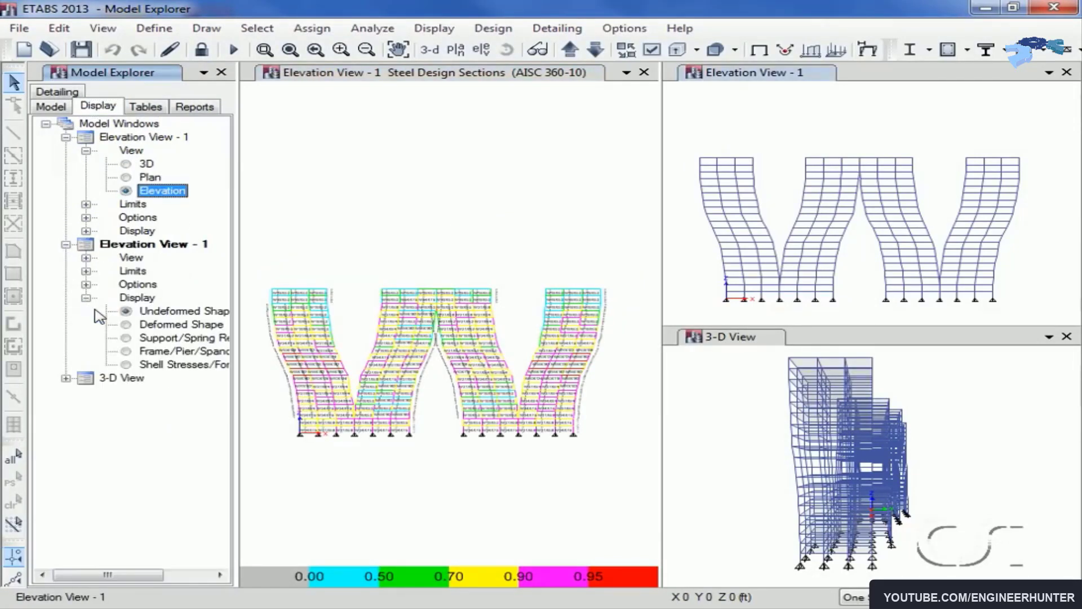
{"action": "left_click", "coordinate": [135, 325]}
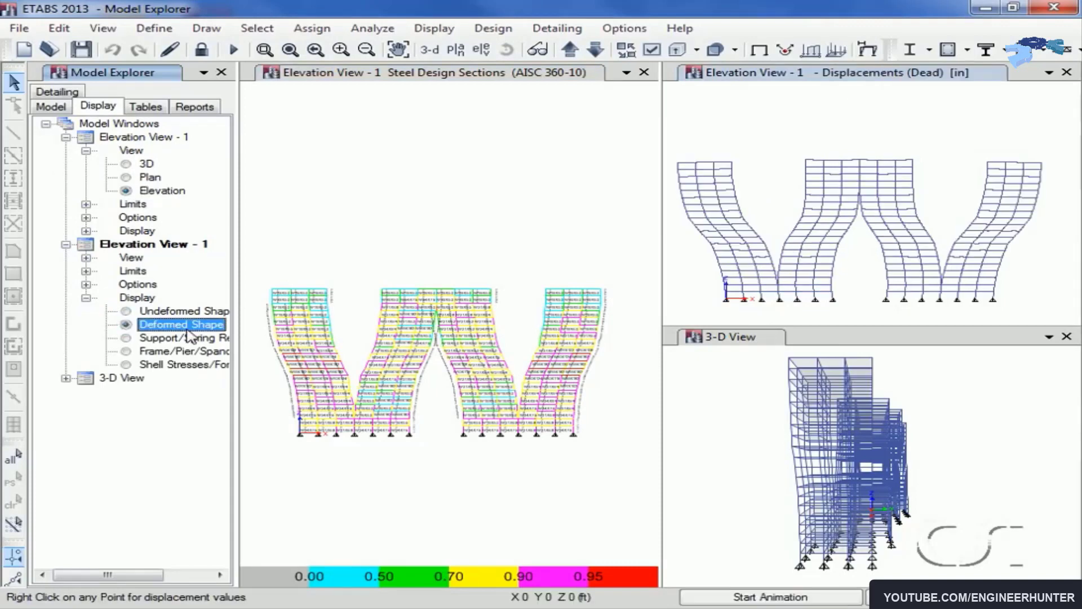
Open the Base Reactions table from the analysis results.
{"action": "left_click", "coordinate": [144, 107]}
{"action": "left_click", "coordinate": [67, 151]}
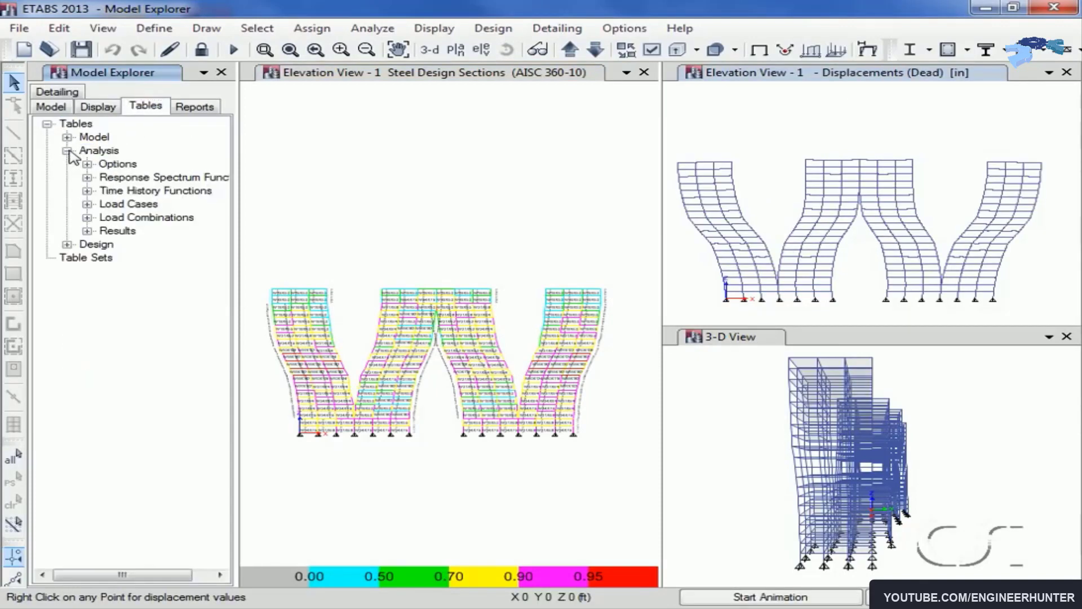
{"action": "left_click", "coordinate": [87, 231]}
{"action": "left_click", "coordinate": [107, 258]}
{"action": "left_click", "coordinate": [167, 271]}
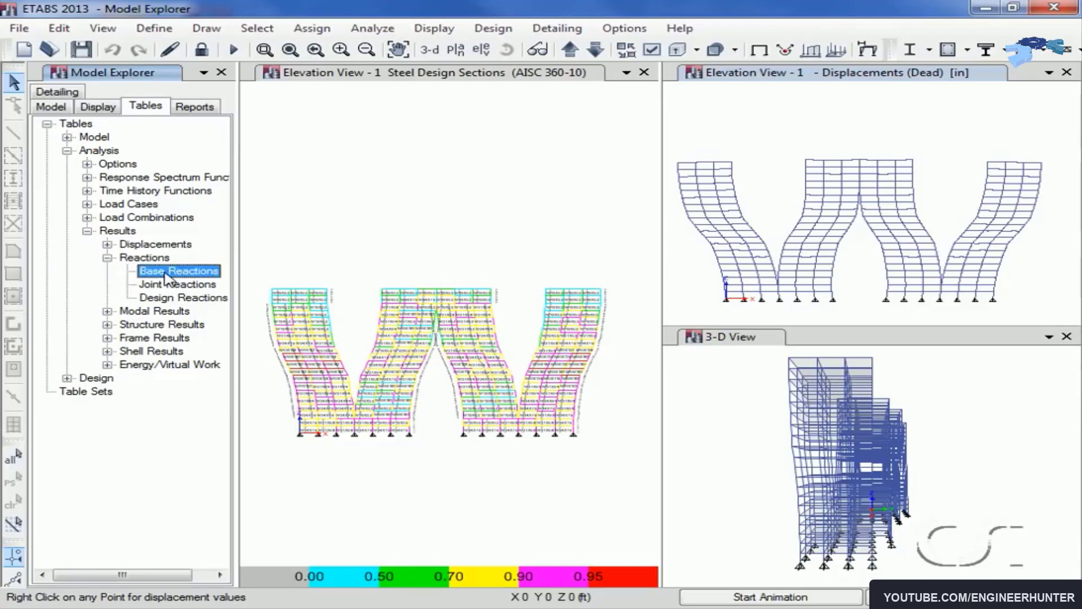
{"action": "right_click", "coordinate": [168, 273]}
{"action": "left_click", "coordinate": [248, 288]}
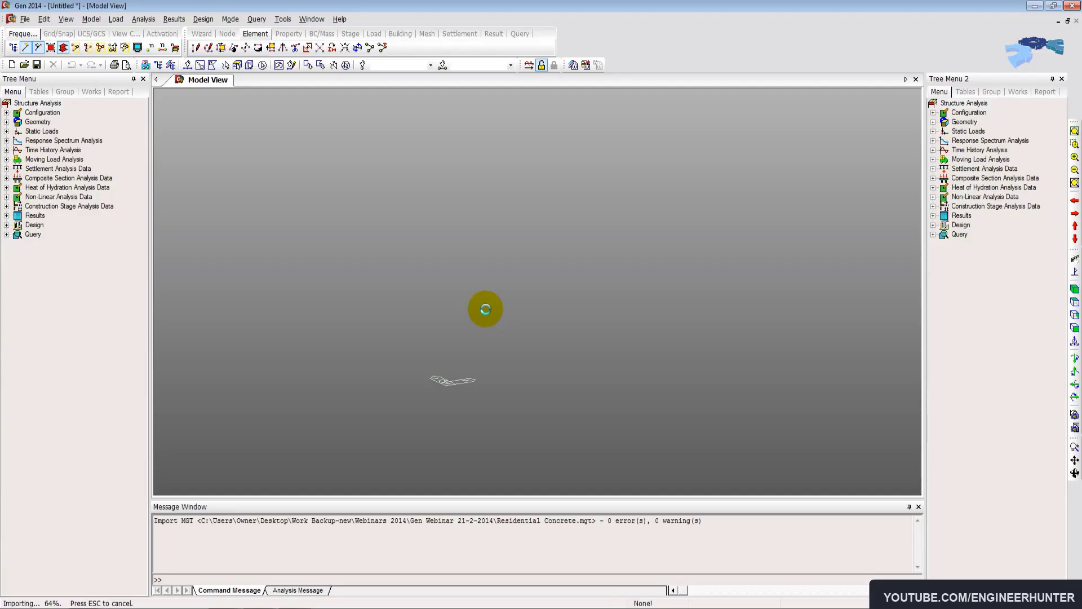
In midas Gen, turn off the display of nodes on the imported building model.
{"action": "left_click", "coordinate": [137, 47]}
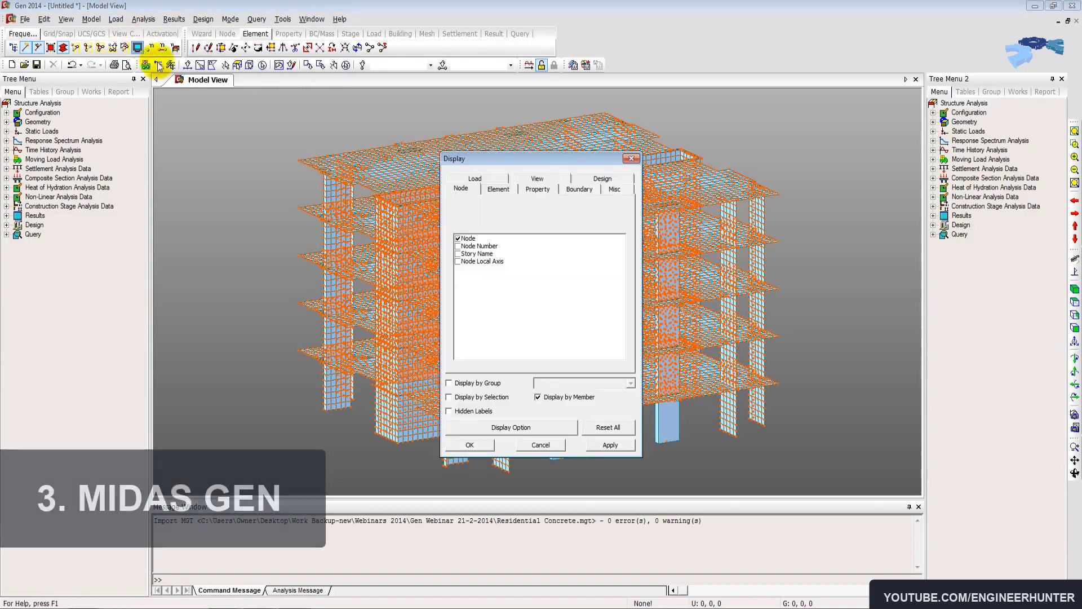
{"action": "left_click", "coordinate": [457, 237]}
{"action": "left_click", "coordinate": [472, 444]}
Change the Hidden Option (Model) draw setting in the display options and apply it to the building model.
{"action": "middle_click_drag", "start_coordinate": [543, 243], "coordinate": [386, 200], "text": "ctrl"}
{"action": "left_click", "coordinate": [137, 47]}
{"action": "left_click", "coordinate": [511, 427]}
{"action": "left_click", "coordinate": [534, 209]}
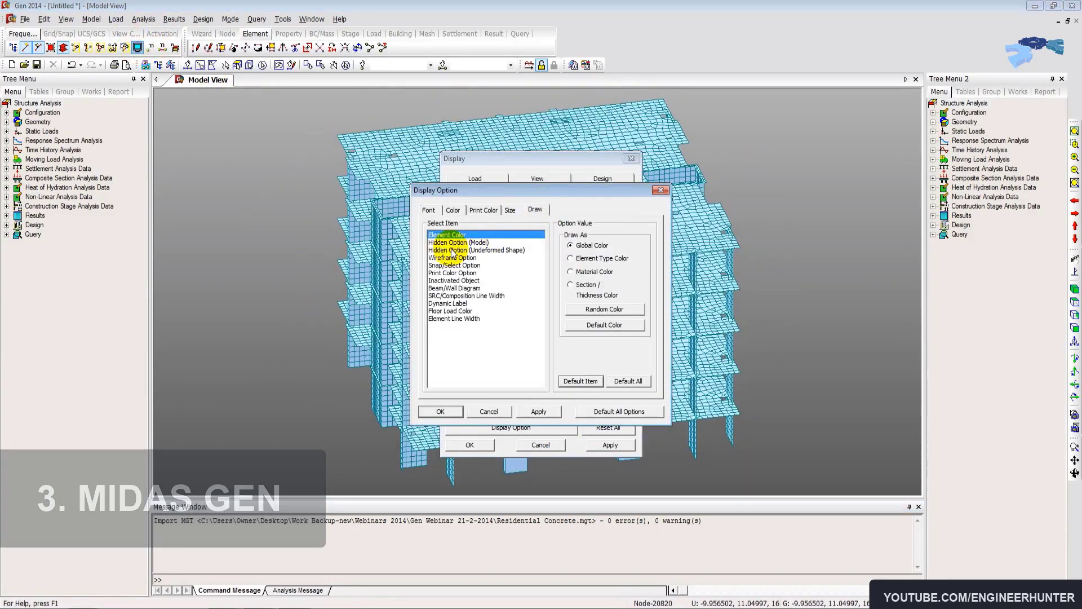
{"action": "left_click", "coordinate": [458, 242]}
{"action": "left_click", "coordinate": [573, 329]}
{"action": "left_click", "coordinate": [440, 411]}
{"action": "left_click", "coordinate": [469, 444]}
{"action": "middle_click_drag", "start_coordinate": [469, 445], "coordinate": [570, 242], "text": "ctrl"}
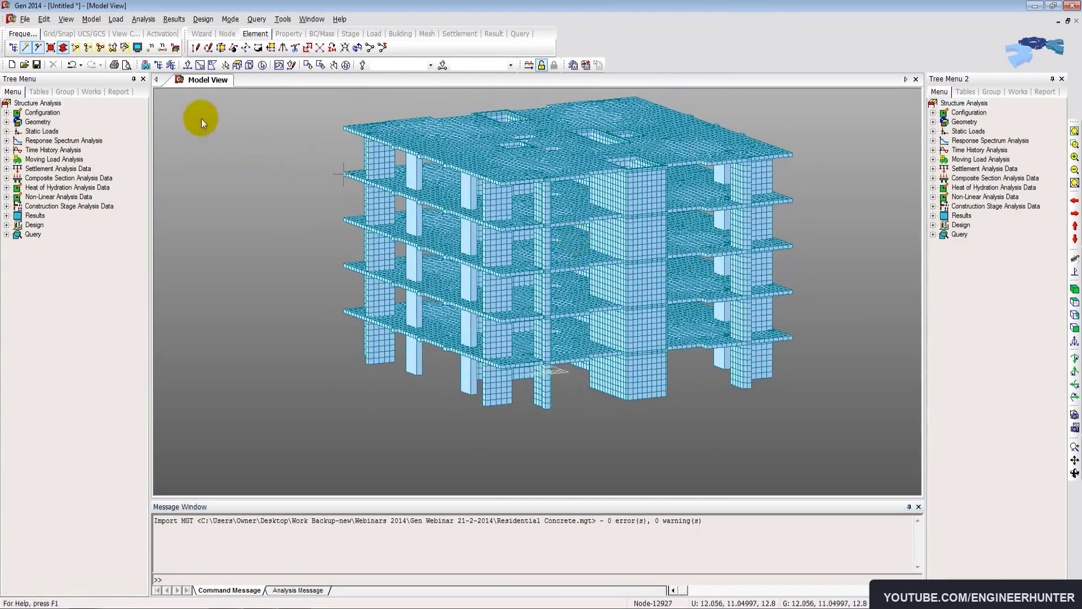
Show the story level labels and isolate the elements that use the 1.6x0.5 section.
{"action": "left_click", "coordinate": [176, 48]}
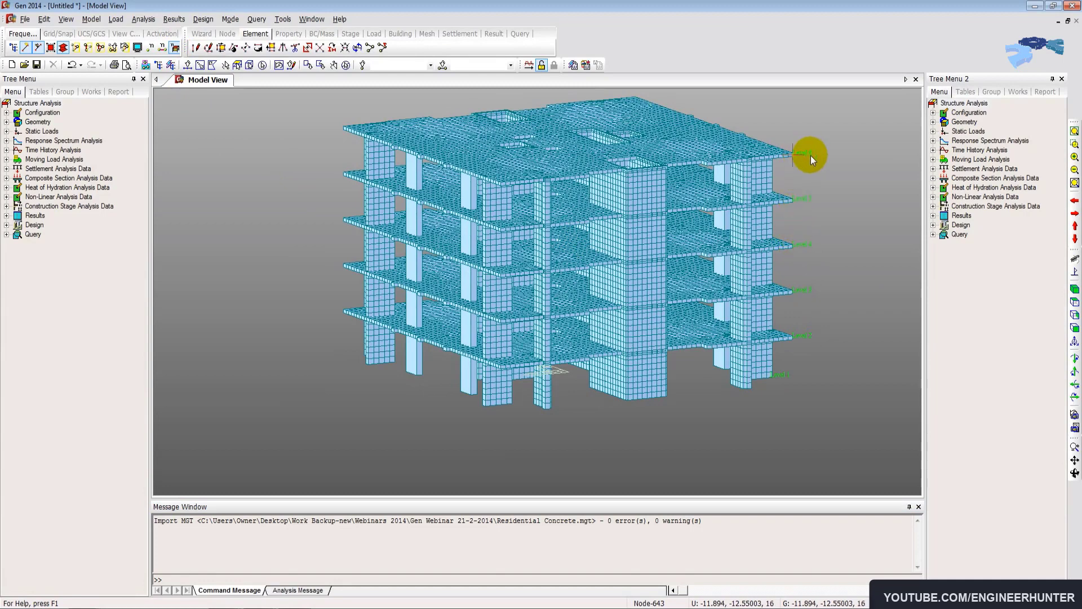
{"action": "left_click", "coordinate": [90, 91]}
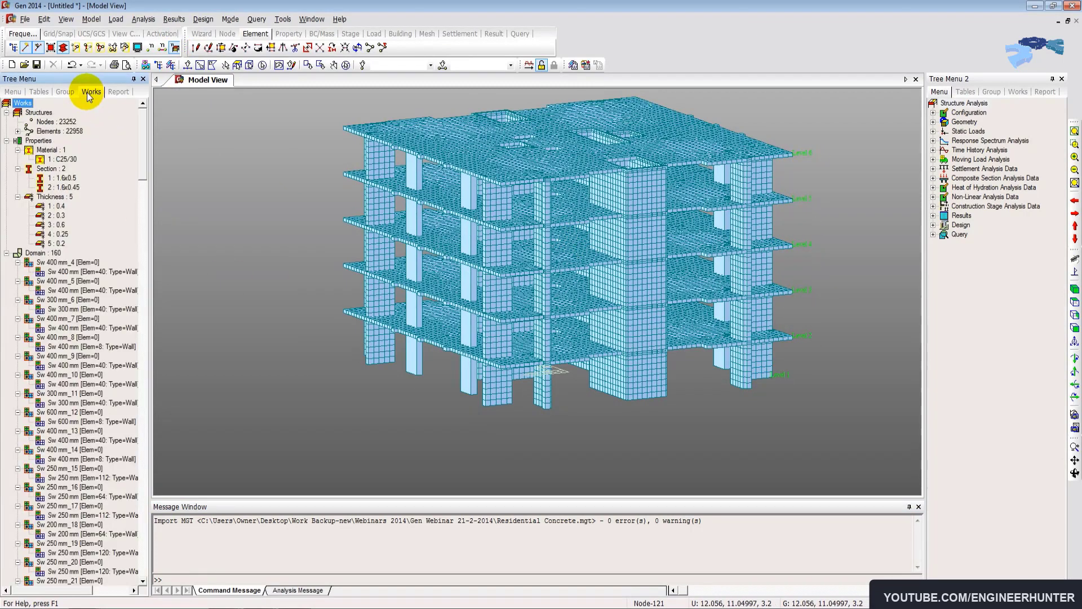
{"action": "left_click", "coordinate": [54, 179]}
{"action": "right_click", "coordinate": [54, 180]}
{"action": "left_click", "coordinate": [94, 258]}
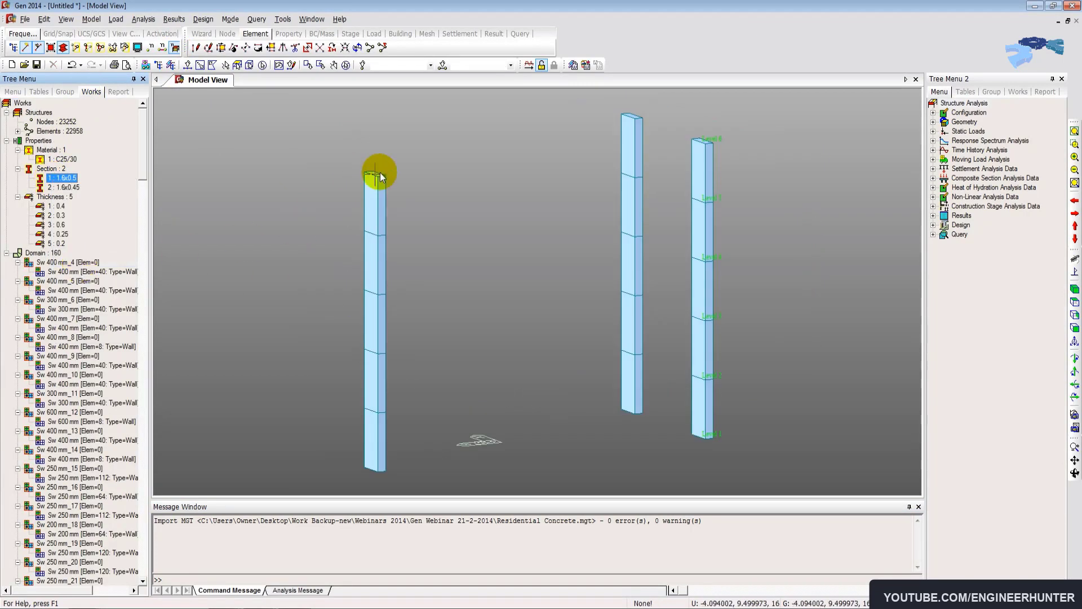
View the section data of 1.6x0.5, close it without changes and reactivate the whole building.
{"action": "right_click", "coordinate": [60, 178]}
{"action": "left_click", "coordinate": [101, 332]}
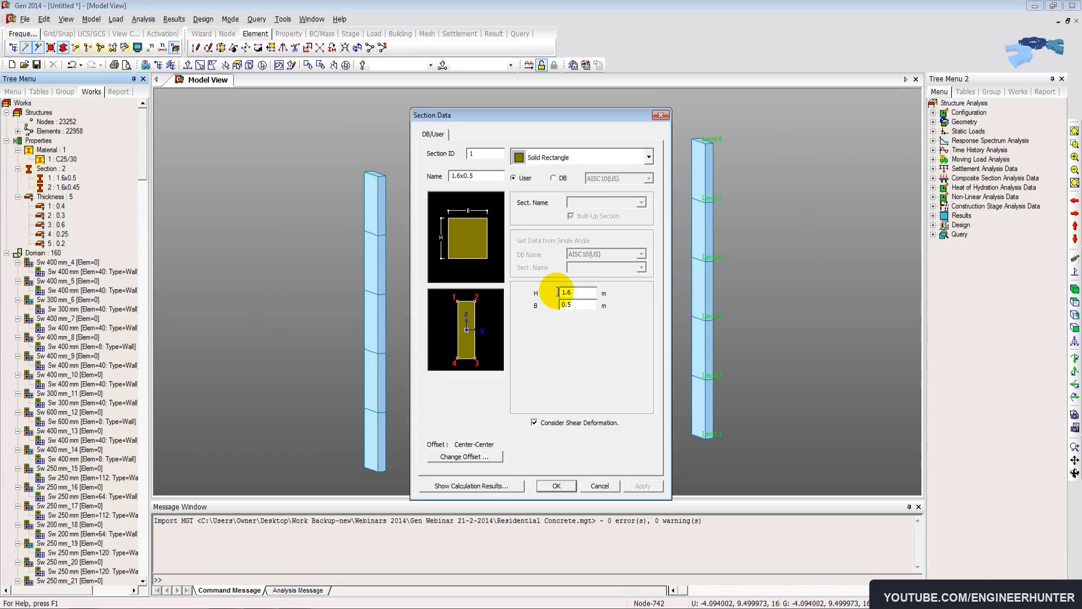
{"action": "left_click", "coordinate": [595, 483]}
{"action": "left_click", "coordinate": [99, 45]}
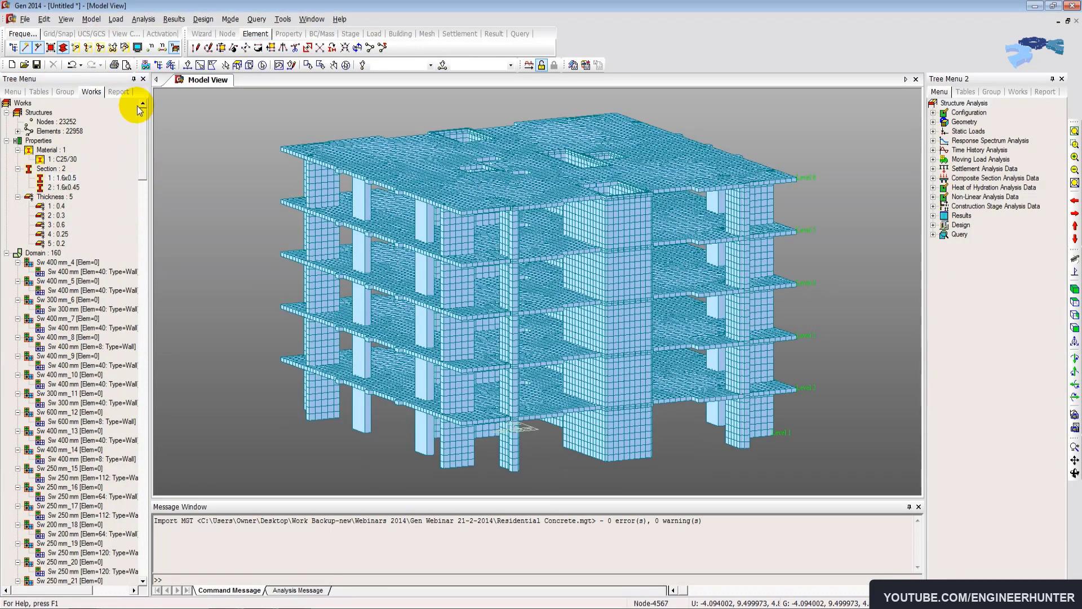
Create a static load case named DL with its load type.
{"action": "left_click", "coordinate": [116, 20]}
{"action": "left_click", "coordinate": [120, 31]}
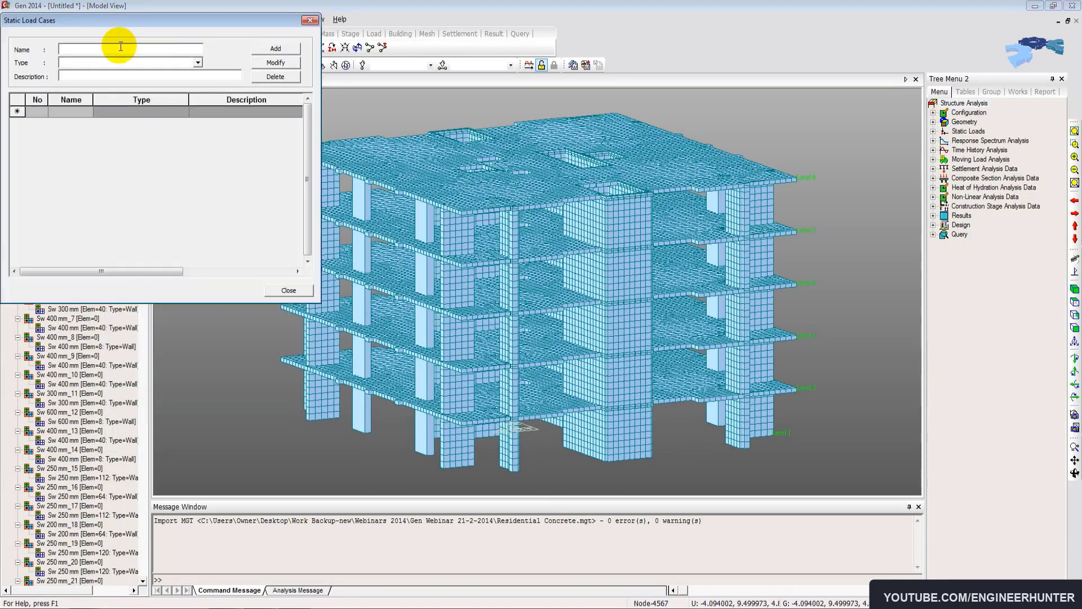
{"action": "type", "text": "DL"}
{"action": "left_click", "coordinate": [122, 62]}
{"action": "left_click", "coordinate": [79, 80]}
{"action": "left_click", "coordinate": [276, 49]}
Add a second static load case named LL with its load type.
{"action": "double_click", "coordinate": [141, 49]}
{"action": "type", "text": "LL"}
{"action": "left_click", "coordinate": [113, 62]}
{"action": "left_click", "coordinate": [93, 89]}
{"action": "left_click", "coordinate": [275, 49]}
Add the static load cases WX and WY and close the load case definition.
{"action": "left_click_drag", "start_coordinate": [75, 48], "coordinate": [50, 48]}
{"action": "type", "text": "WX"}
{"action": "left_click", "coordinate": [120, 65]}
{"action": "left_click", "coordinate": [97, 104]}
{"action": "left_click", "coordinate": [275, 48]}
{"action": "double_click", "coordinate": [89, 49]}
{"action": "type", "text": "WY"}
{"action": "left_click", "coordinate": [269, 49]}
{"action": "left_click", "coordinate": [309, 20]}
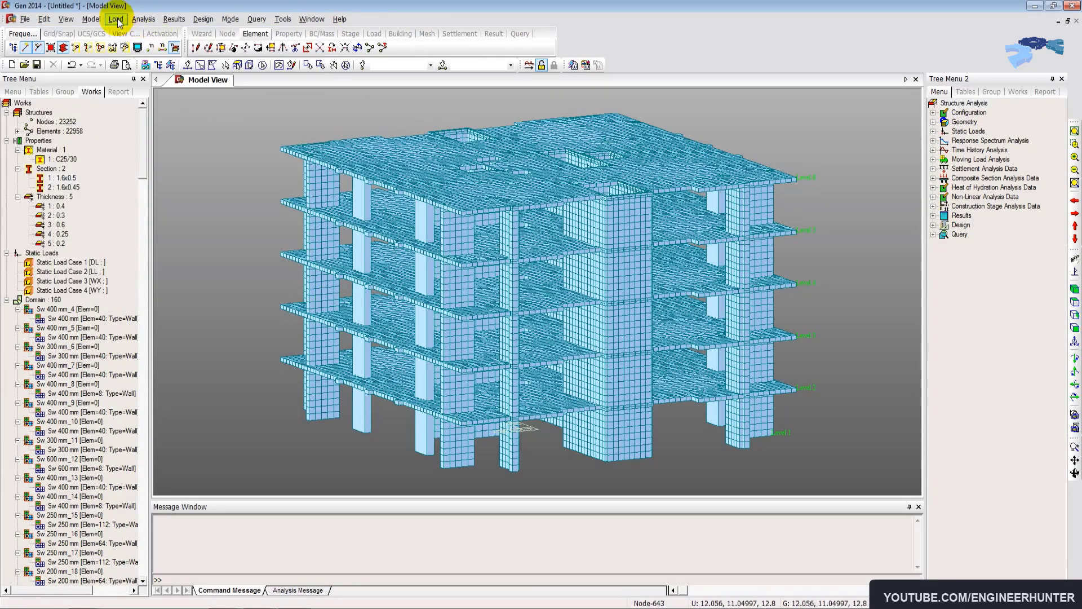
Assign self weight to load case DL with a Z factor of -1.
{"action": "left_click", "coordinate": [115, 19]}
{"action": "left_click", "coordinate": [145, 65]}
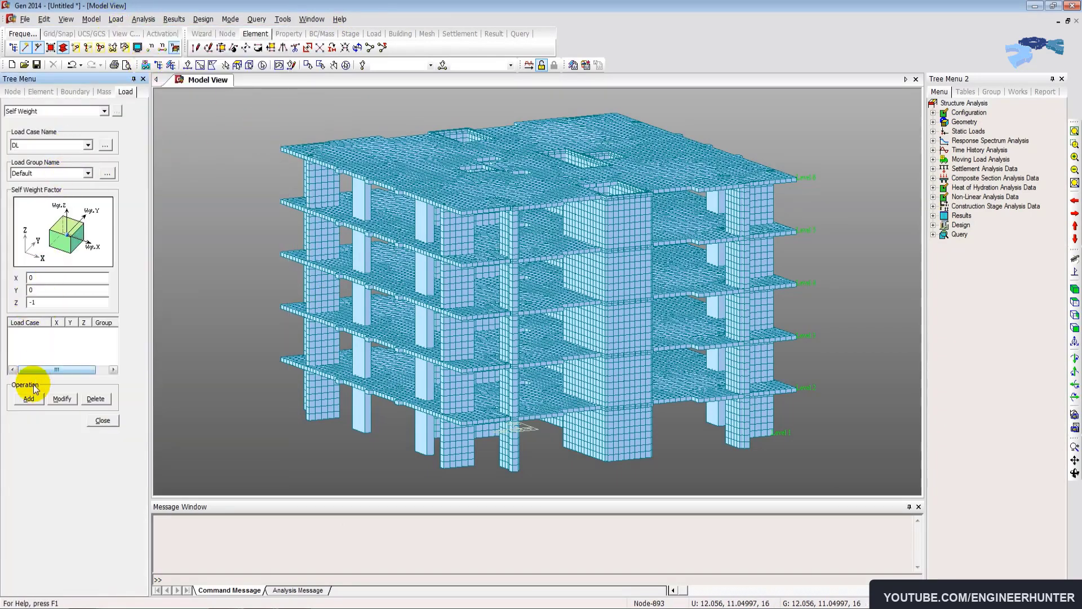
{"action": "left_click", "coordinate": [103, 421]}
Isolate the plate elements of the five floor slabs by selecting them through their XY planes.
{"action": "double_click", "coordinate": [68, 132]}
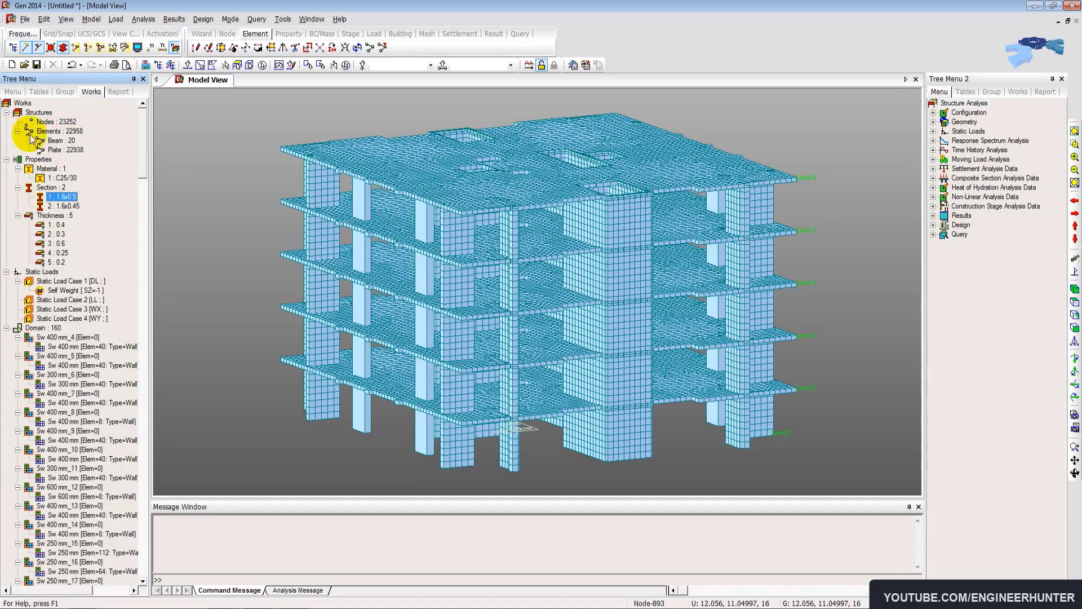
{"action": "left_click", "coordinate": [61, 150]}
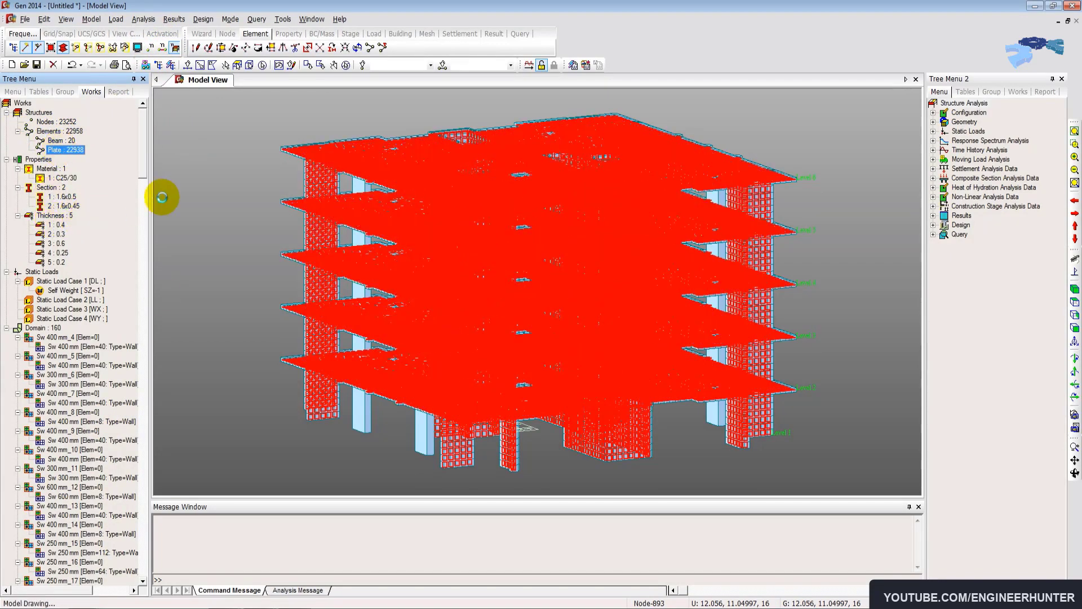
{"action": "left_click", "coordinate": [237, 64]}
{"action": "left_click", "coordinate": [183, 146]}
{"action": "left_click", "coordinate": [279, 360]}
{"action": "left_click", "coordinate": [282, 306]}
{"action": "left_click_drag", "start_coordinate": [237, 96], "coordinate": [113, 108]}
{"action": "left_click", "coordinate": [280, 253]}
{"action": "left_click", "coordinate": [281, 202]}
{"action": "left_click", "coordinate": [280, 149]}
{"action": "key", "text": "F2"}
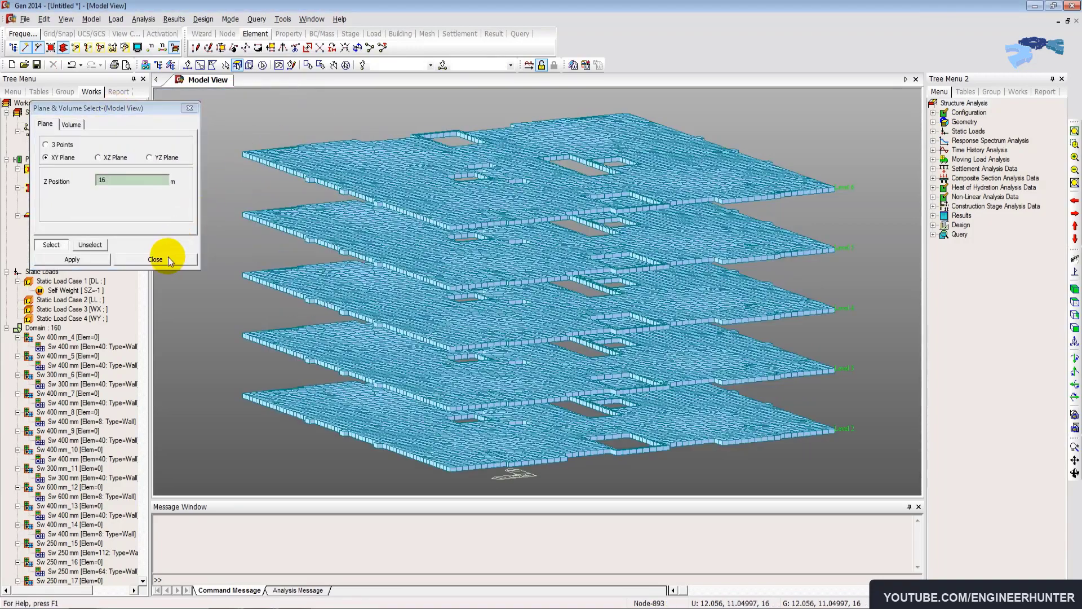
{"action": "left_click", "coordinate": [165, 257]}
Apply uniform pressure loads in the Global Z direction to the slab plates for load cases DL and LL.
{"action": "left_click", "coordinate": [116, 18]}
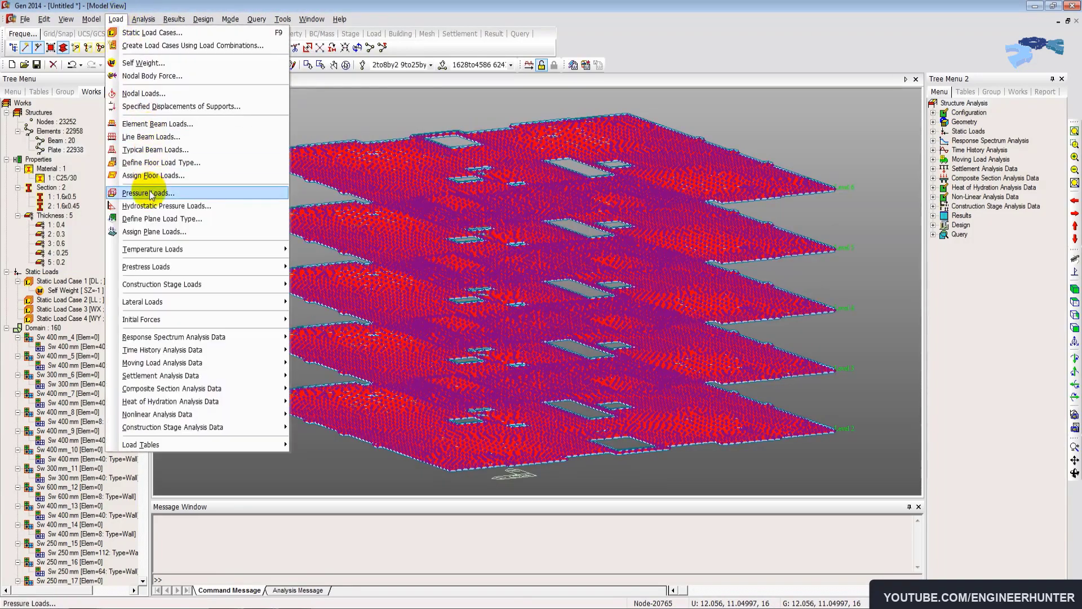
{"action": "left_click", "coordinate": [150, 193]}
{"action": "left_click", "coordinate": [93, 359]}
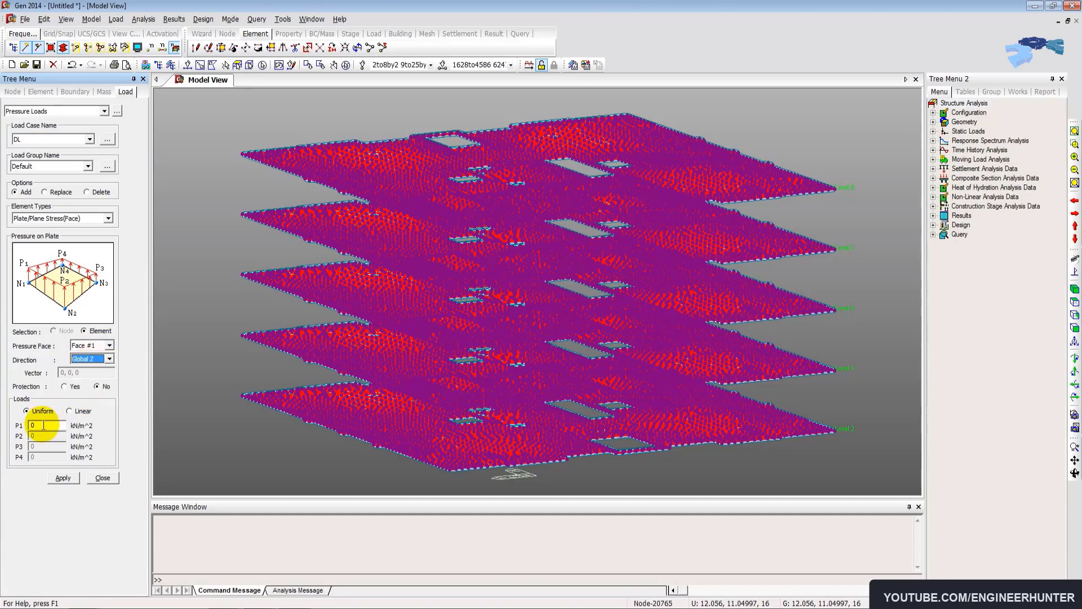
{"action": "left_click", "coordinate": [50, 136]}
{"action": "left_click", "coordinate": [32, 162]}
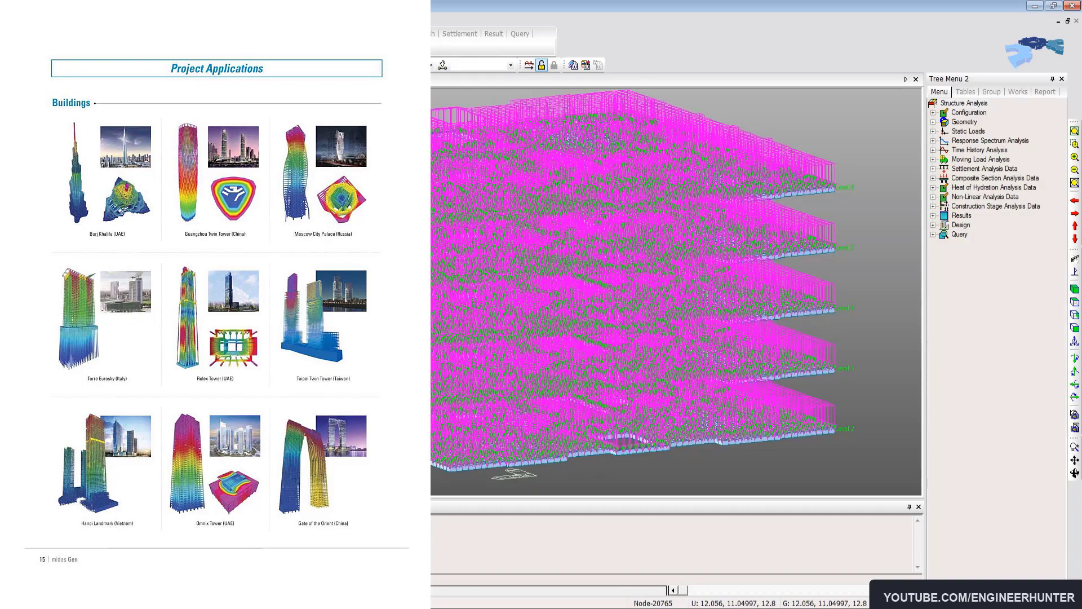
{"action": "key", "text": "ctrl+q"}
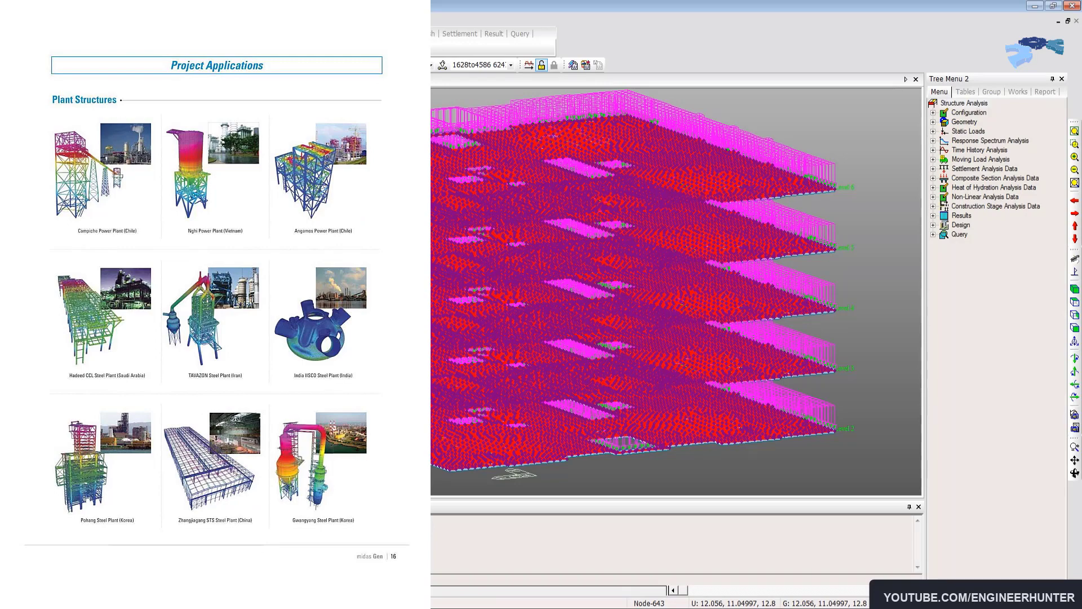
{"action": "key", "text": "Escape"}
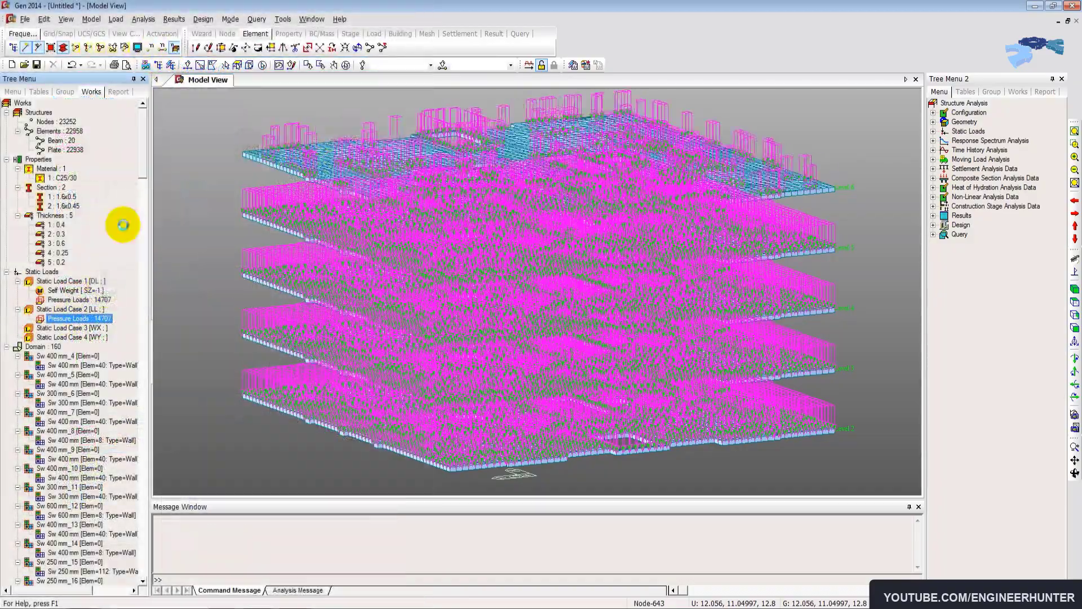
Display the pressure loads of load case LL on the slabs and examine them at a slab corner.
{"action": "right_click", "coordinate": [73, 318]}
{"action": "left_click", "coordinate": [93, 343]}
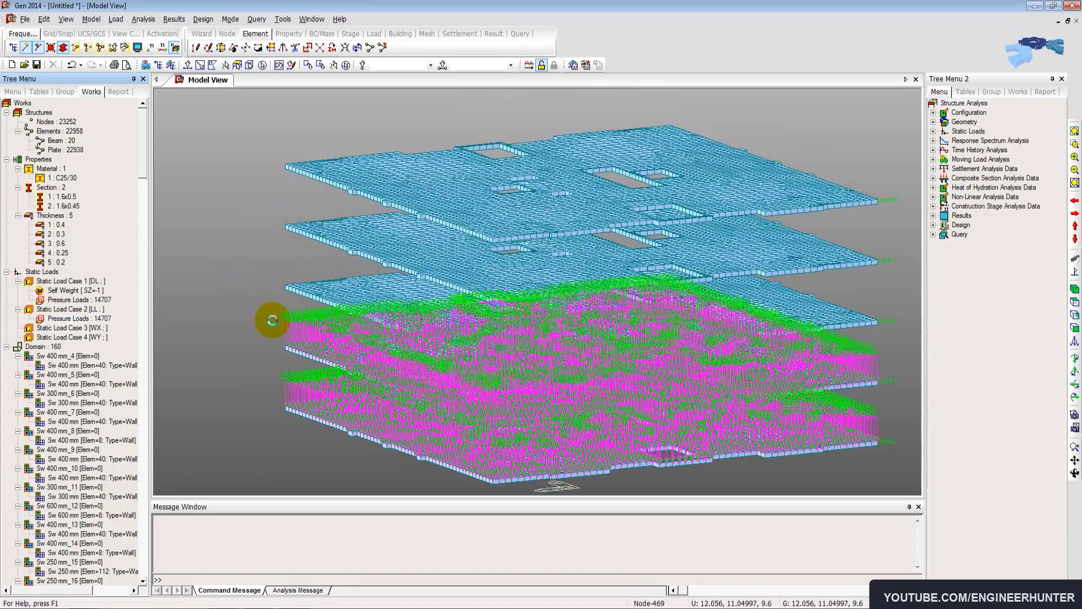
{"action": "left_click", "coordinate": [1073, 144]}
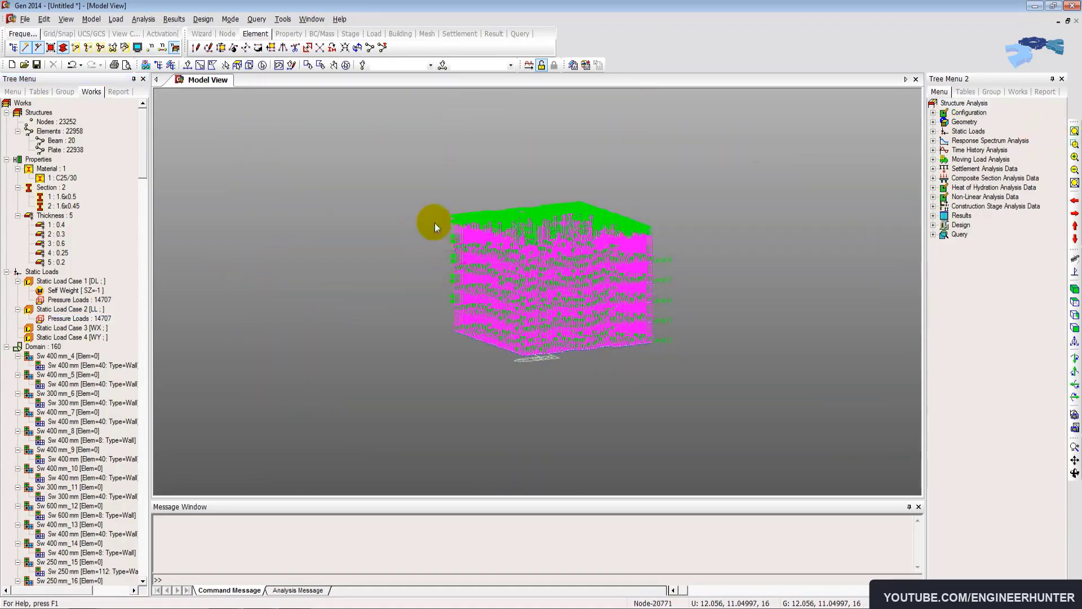
{"action": "left_click_drag", "start_coordinate": [496, 274], "coordinate": [492, 310]}
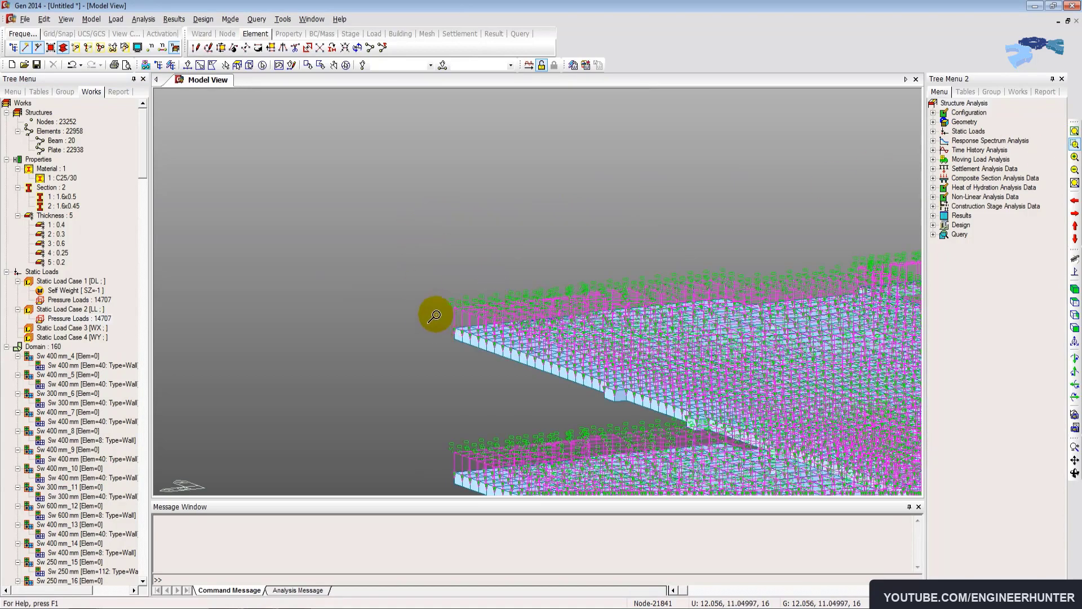
{"action": "left_click", "coordinate": [79, 318]}
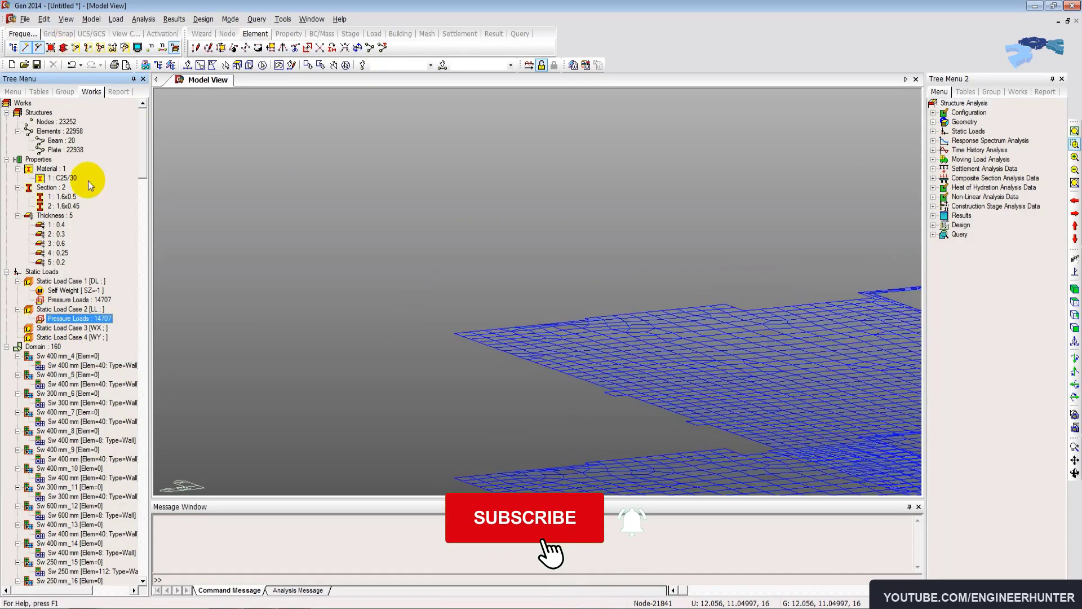
{"action": "left_click", "coordinate": [1072, 286]}
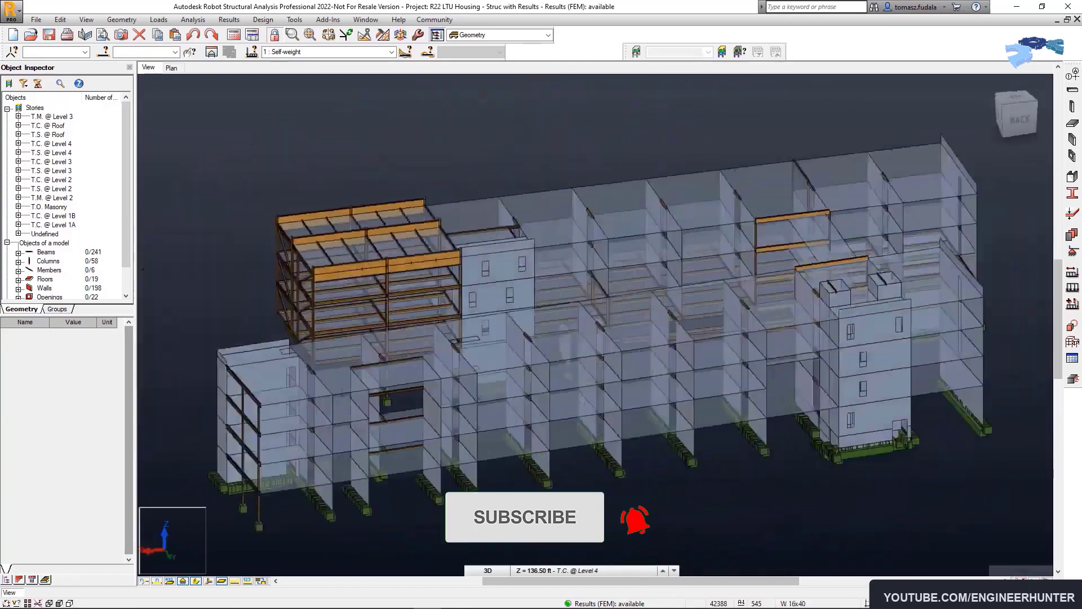
In Robot Structural Analysis, enlarge the Sections dialog and open the section choices for member 55 in the Members table.
{"action": "middle_click_drag", "start_coordinate": [451, 315], "coordinate": [610, 315], "text": "shift"}
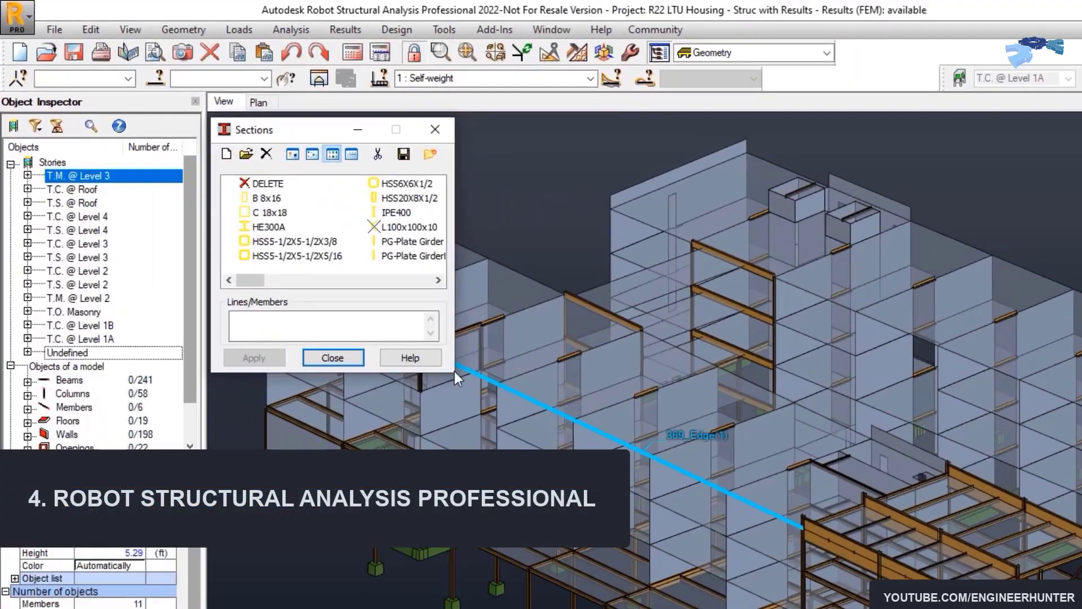
{"action": "left_click_drag", "start_coordinate": [456, 377], "coordinate": [642, 474]}
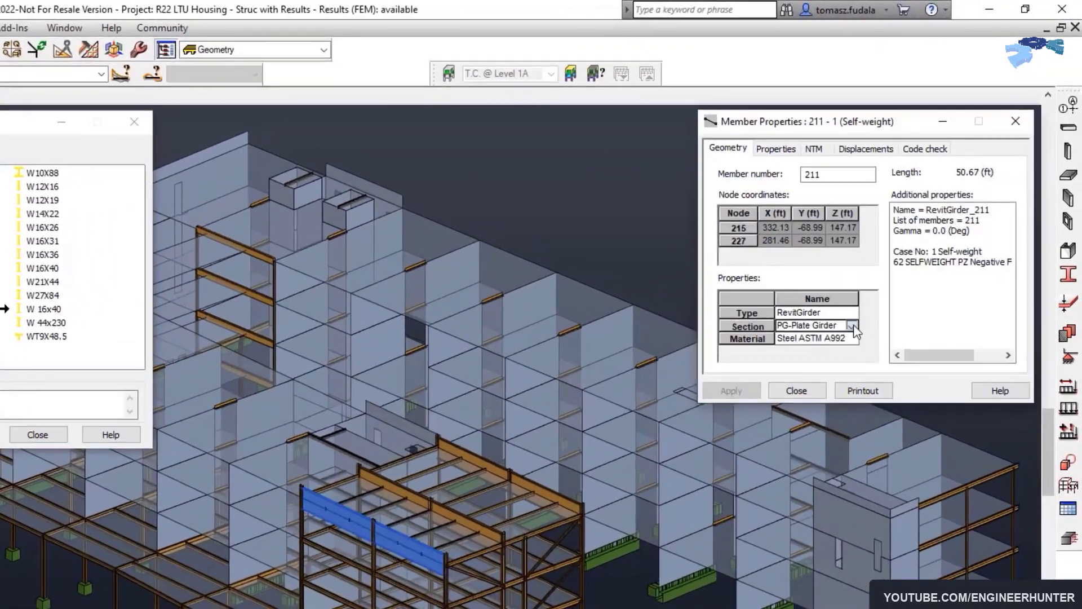
{"action": "left_click", "coordinate": [909, 242]}
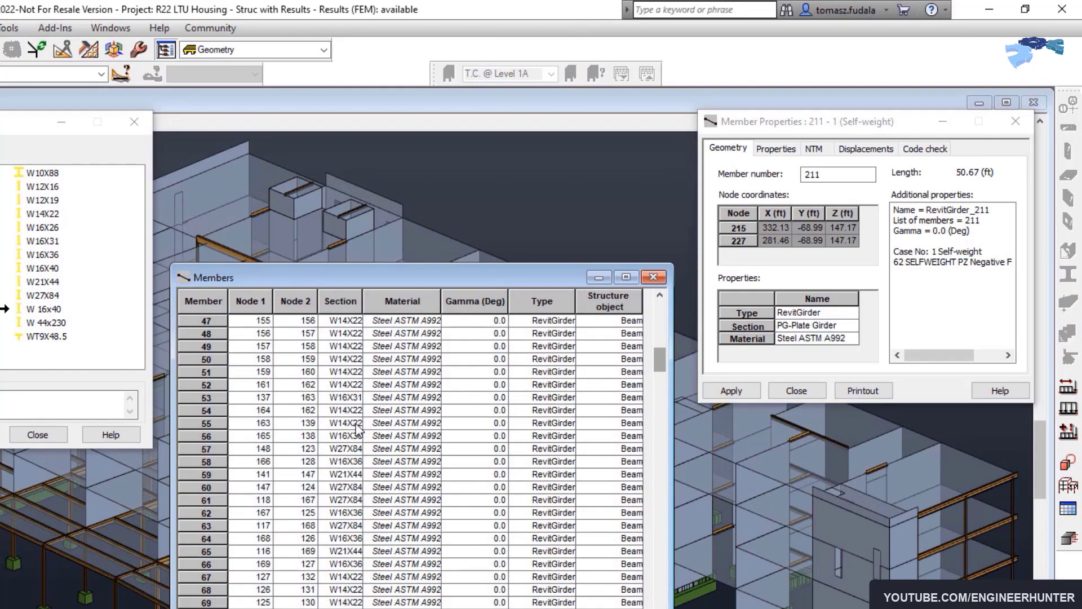
{"action": "left_click", "coordinate": [356, 402]}
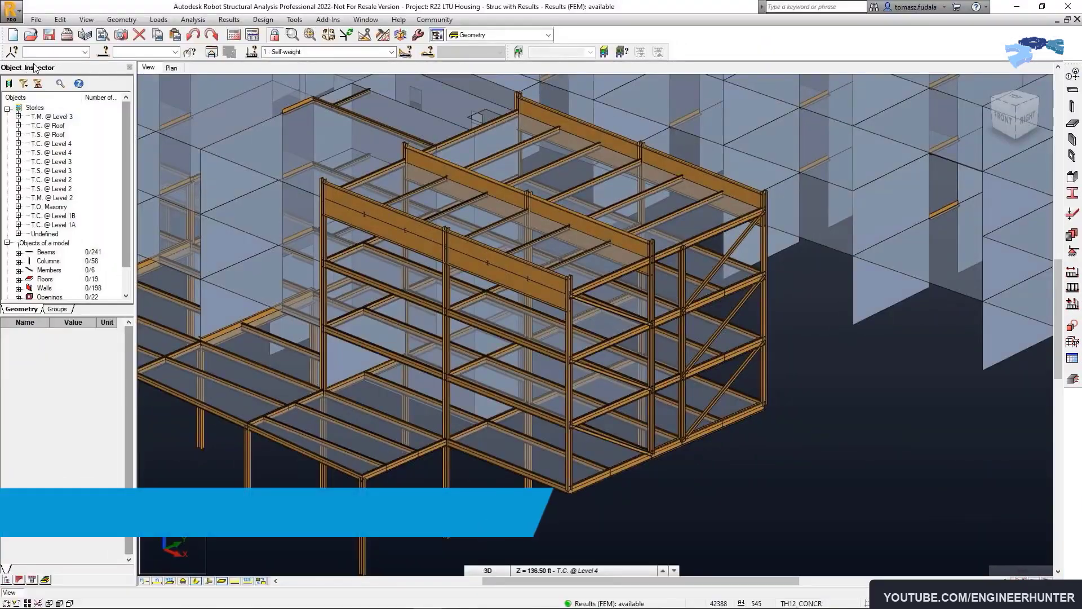
Open the keyboard customization and examine the shortcut keys defined for the Display command in the View category.
{"action": "left_click", "coordinate": [294, 19]}
{"action": "mouse_move", "coordinate": [344, 227]}
{"action": "left_click", "coordinate": [465, 249]}
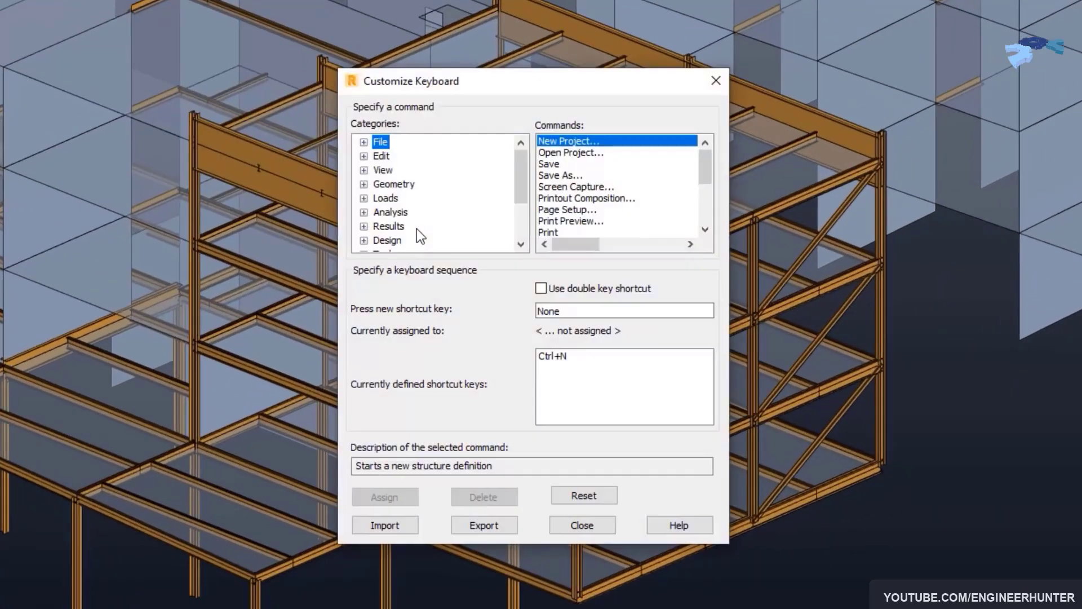
{"action": "left_click", "coordinate": [401, 184]}
{"action": "left_click", "coordinate": [558, 209]}
{"action": "left_click", "coordinate": [384, 171]}
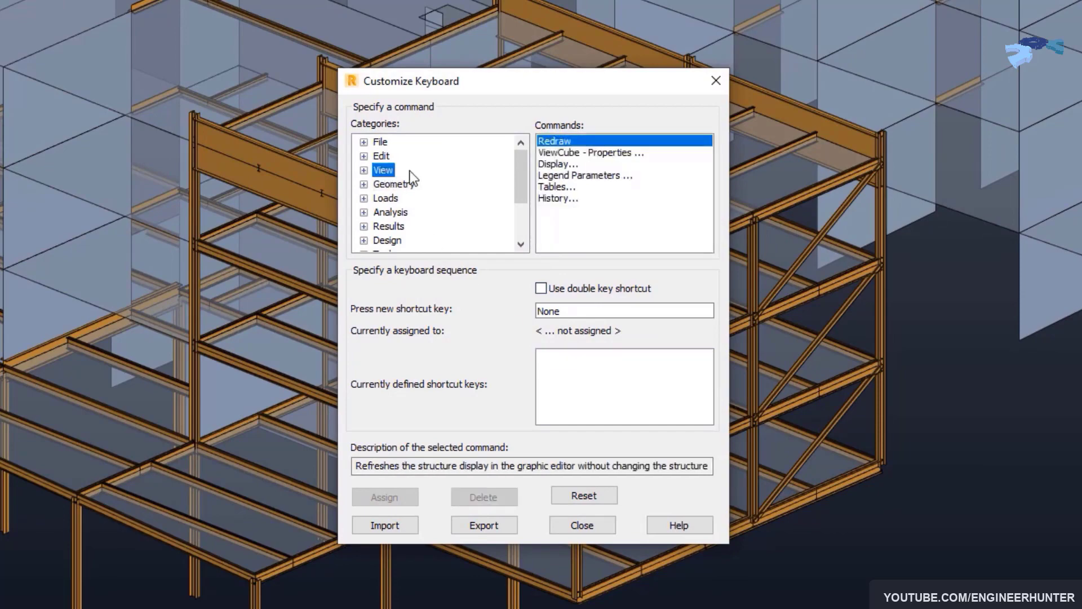
{"action": "left_click", "coordinate": [558, 164]}
{"action": "left_click", "coordinate": [549, 367]}
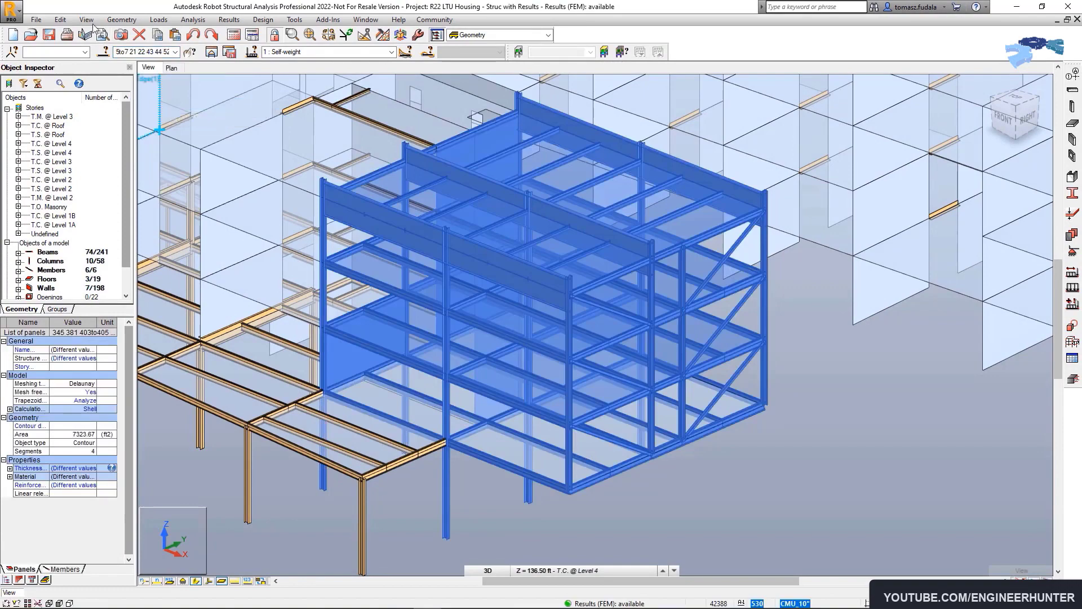
Try the display setting that shows attributes only for selected objects, then switch it off again.
{"action": "left_click", "coordinate": [87, 20]}
{"action": "left_click", "coordinate": [103, 148]}
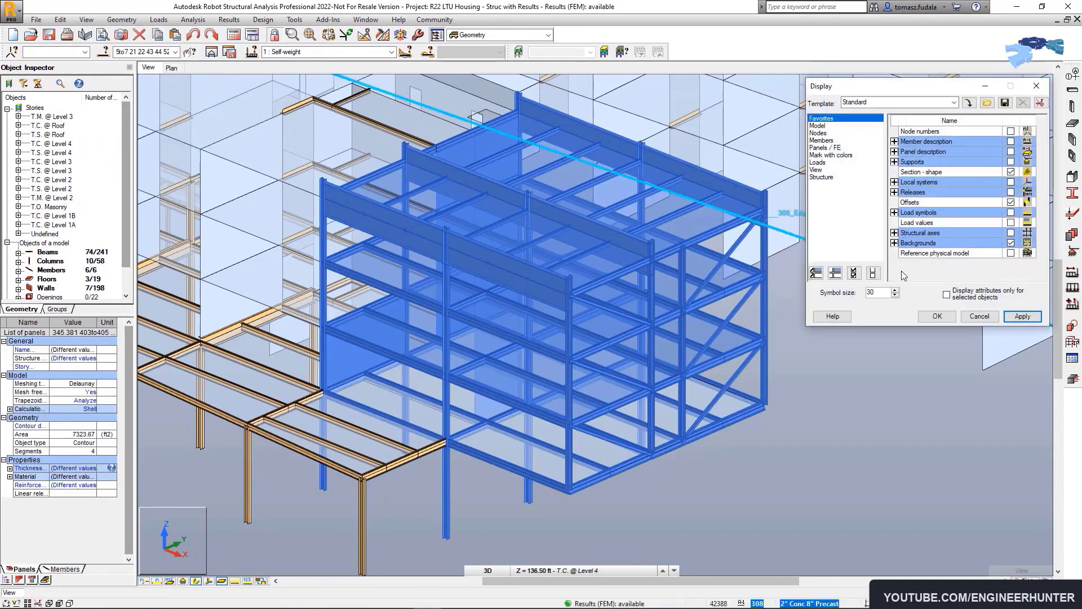
{"action": "left_click", "coordinate": [947, 294]}
{"action": "left_click", "coordinate": [1021, 316]}
{"action": "left_click", "coordinate": [947, 294]}
{"action": "left_click", "coordinate": [937, 317]}
Turn Display for selection on for the selected steel frame, then toggle it back off.
{"action": "right_click", "coordinate": [866, 365]}
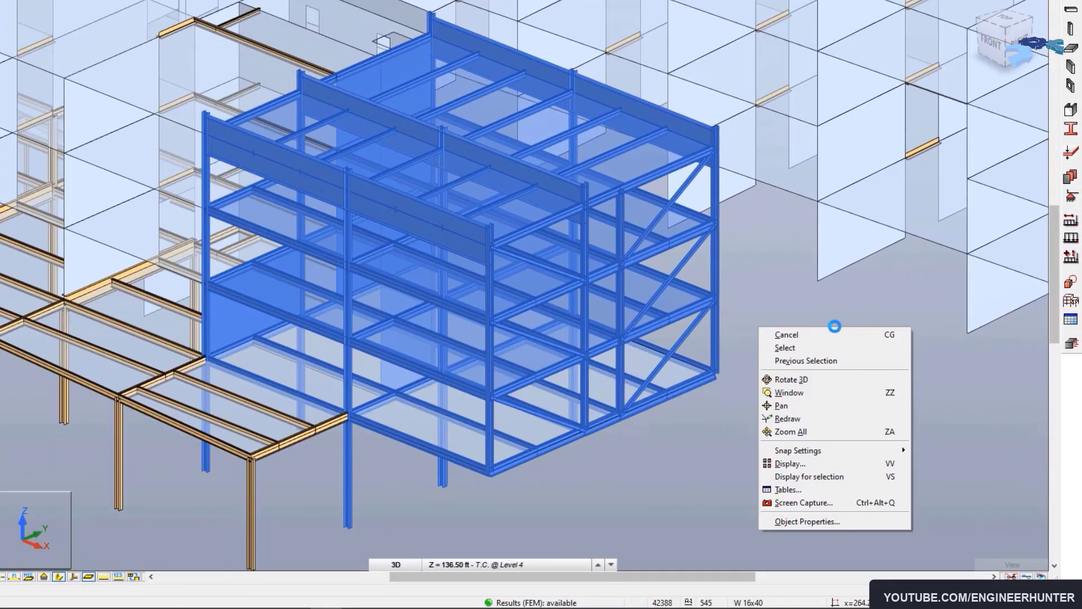
{"action": "left_click", "coordinate": [810, 476]}
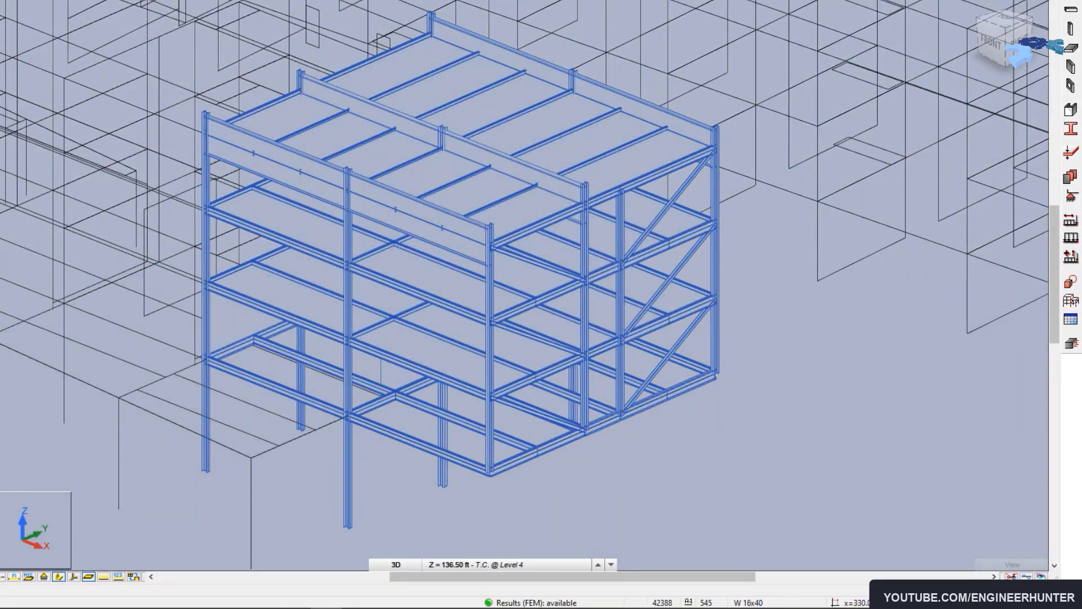
{"action": "right_click", "coordinate": [755, 322]}
{"action": "left_click", "coordinate": [811, 476]}
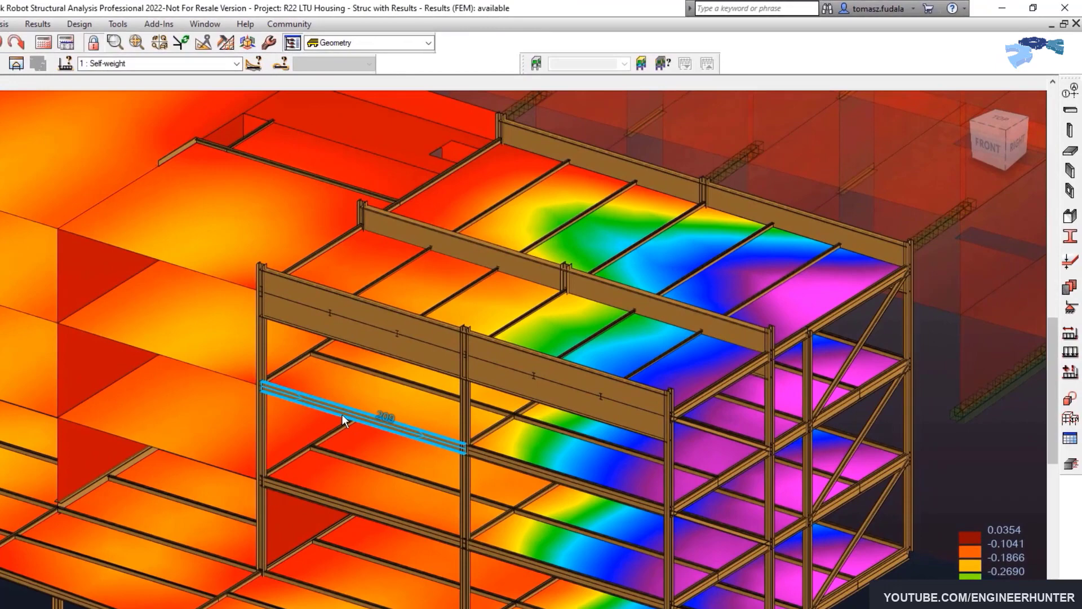
Open the member properties of girder 209 on the model with the displacement colour map.
{"action": "double_click", "coordinate": [479, 339]}
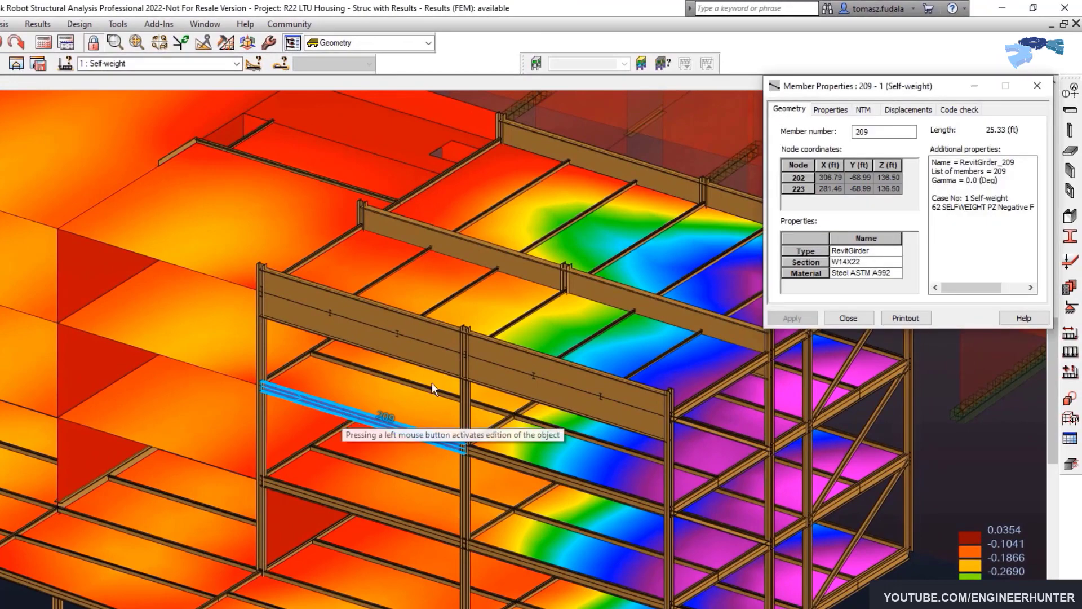
Review the section properties and internal forces of girder 209, then close its member properties.
{"action": "left_click", "coordinate": [830, 109]}
{"action": "left_click", "coordinate": [863, 110]}
{"action": "left_click", "coordinate": [1009, 239]}
{"action": "left_click", "coordinate": [848, 318]}
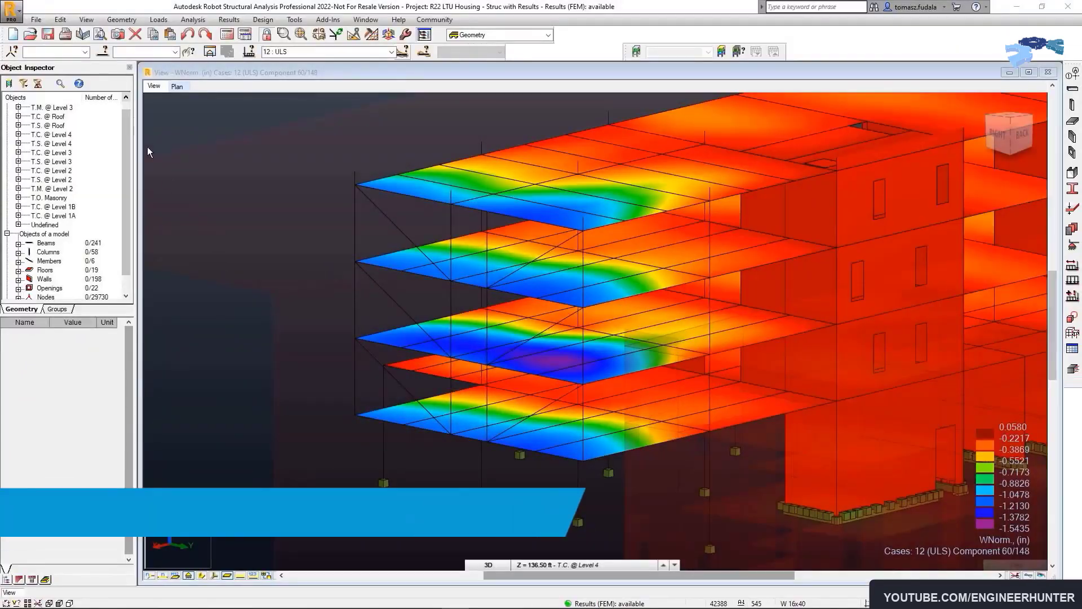
Switch to Revit and update the project model from Robot Structural Analysis, accepting the warnings.
{"action": "left_click", "coordinate": [86, 20]}
{"action": "left_click", "coordinate": [86, 197]}
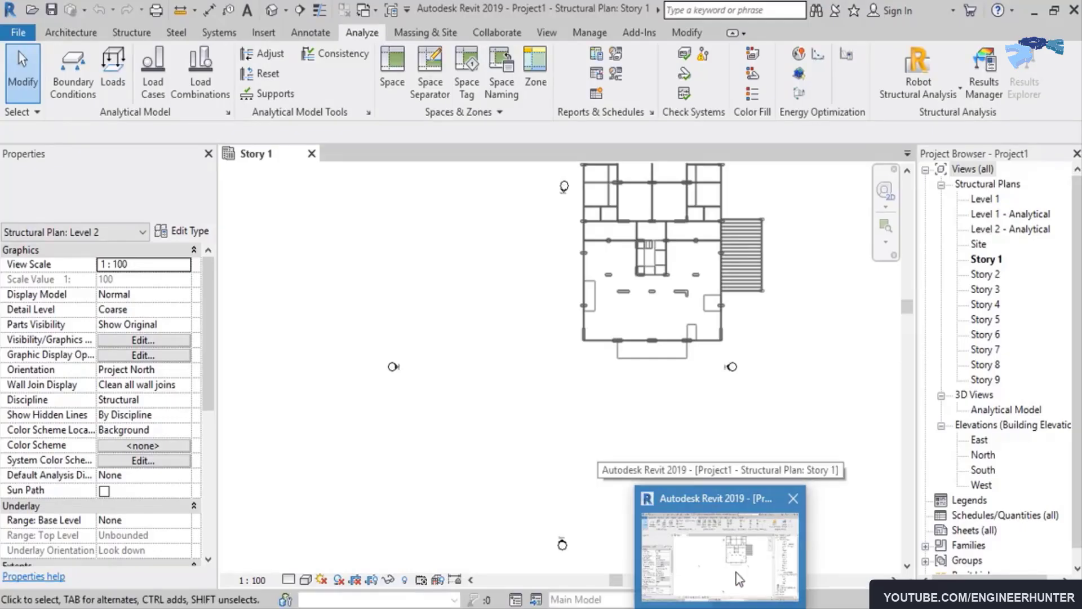
{"action": "left_click", "coordinate": [740, 579]}
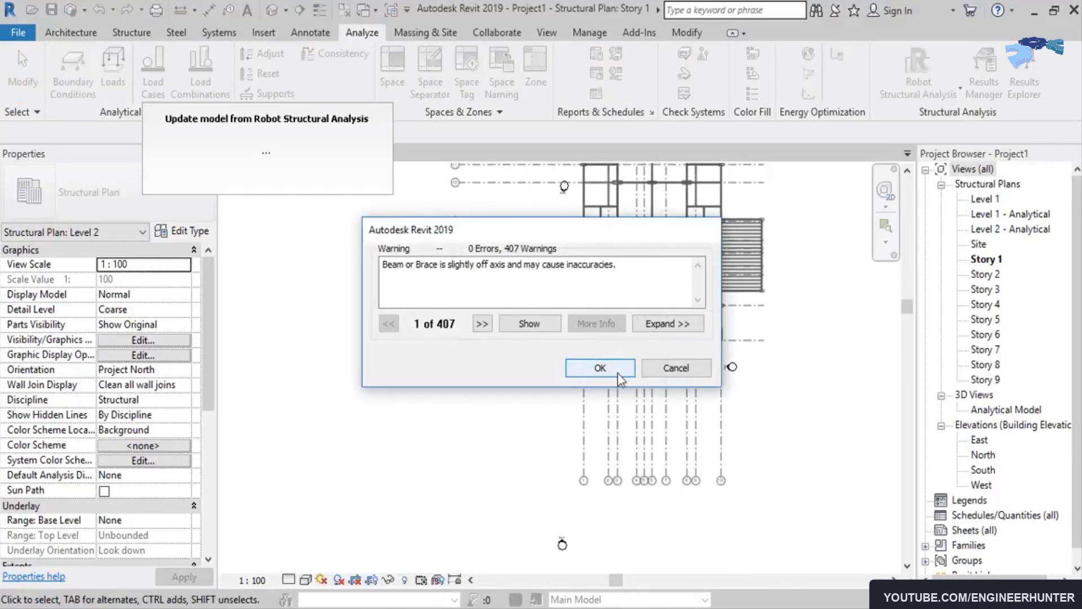
{"action": "left_click", "coordinate": [603, 369]}
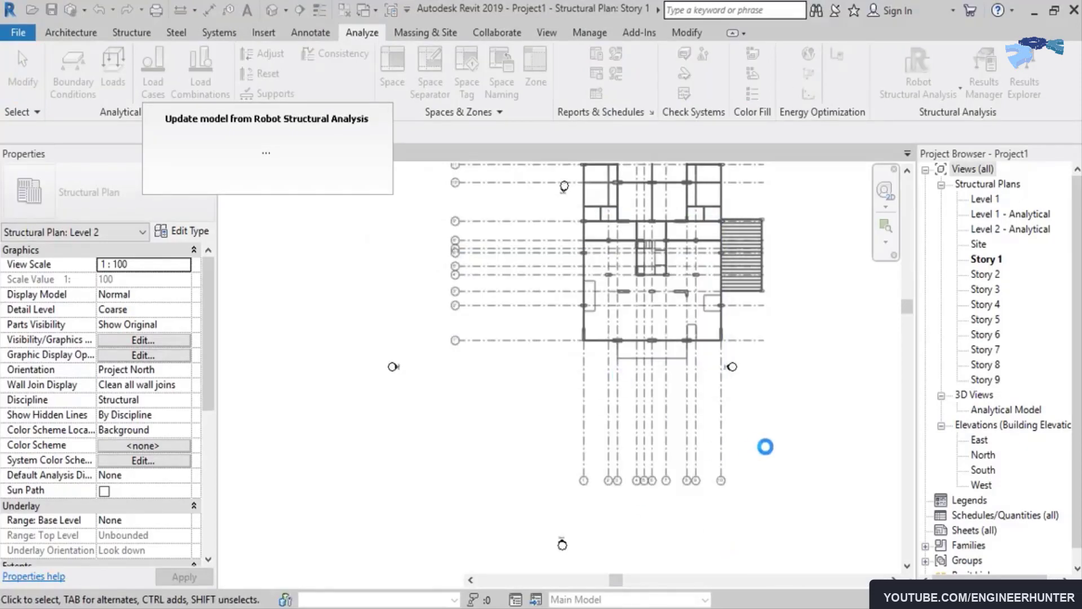
{"action": "left_click", "coordinate": [650, 349]}
Open the default 3D view of the updated Revit model, change its visual style and examine the structure.
{"action": "left_click", "coordinate": [272, 10]}
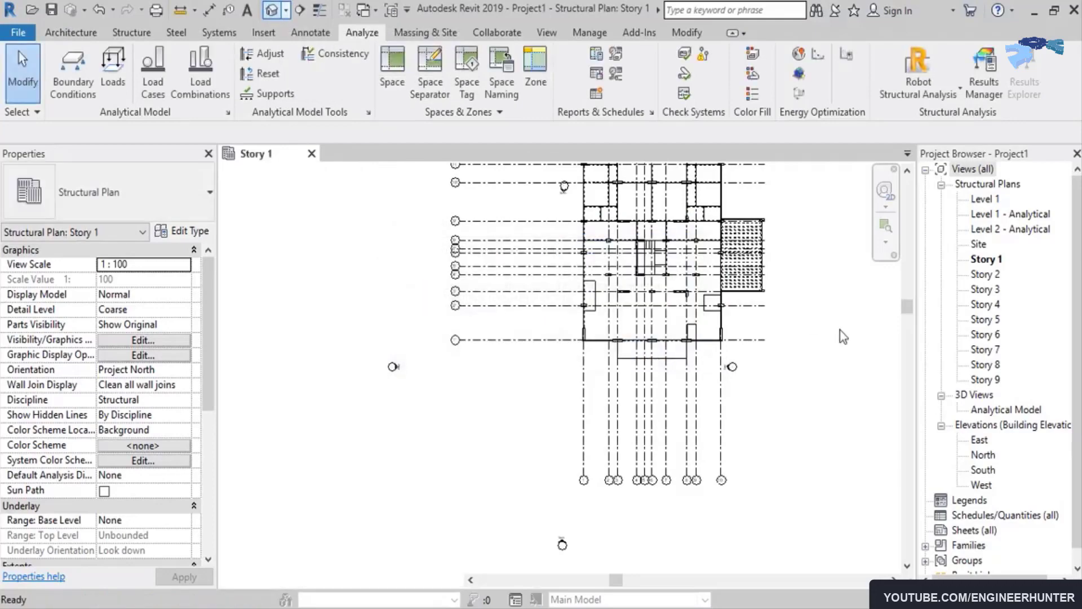
{"action": "scroll", "coordinate": [606, 430], "scroll_direction": "up", "scroll_amount": 4}
{"action": "left_click", "coordinate": [472, 579]}
{"action": "left_click", "coordinate": [307, 580]}
{"action": "left_click", "coordinate": [325, 535]}
{"action": "scroll", "coordinate": [378, 506], "scroll_direction": "up", "scroll_amount": 5}
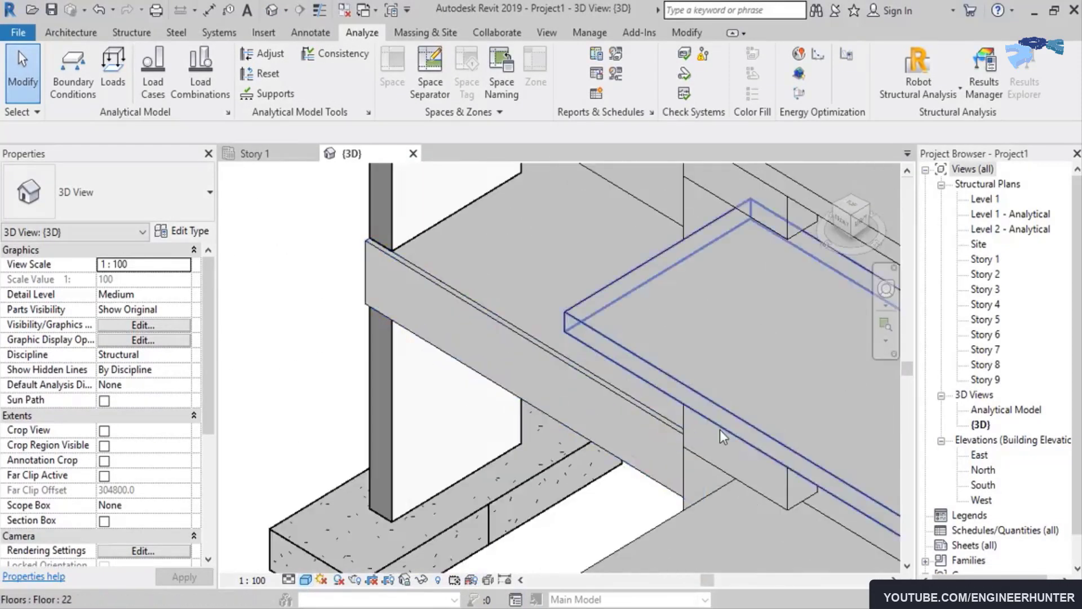
{"action": "scroll", "coordinate": [630, 424], "scroll_direction": "down", "scroll_amount": 4}
Open the Story 2 structural plan and raise its detail level to show the concrete elements more finely.
{"action": "double_click", "coordinate": [978, 259]}
{"action": "double_click", "coordinate": [983, 275]}
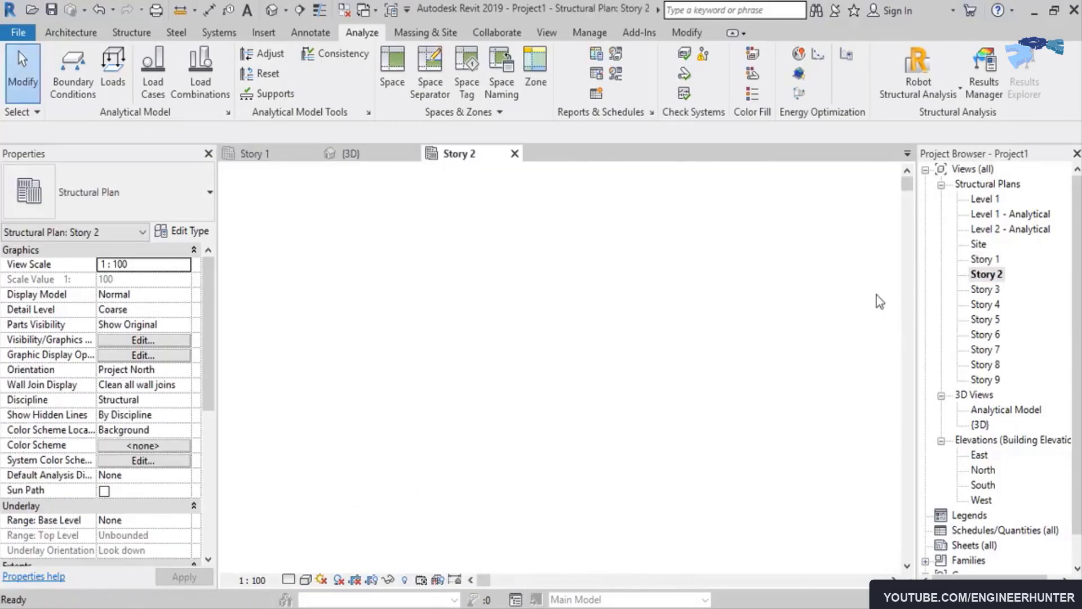
{"action": "scroll", "coordinate": [553, 360], "scroll_direction": "up", "scroll_amount": 5}
{"action": "scroll", "coordinate": [486, 530], "scroll_direction": "down", "scroll_amount": 6}
{"action": "left_click", "coordinate": [504, 404]}
{"action": "left_click", "coordinate": [505, 412]}
{"action": "scroll", "coordinate": [624, 249], "scroll_direction": "up", "scroll_amount": 4}
{"action": "left_click", "coordinate": [288, 579]}
{"action": "left_click", "coordinate": [308, 561]}
{"action": "scroll", "coordinate": [761, 349], "scroll_direction": "up", "scroll_amount": 6}
Inspect the L-shaped W25 wall and the R30x90 concrete column on the Story 2 plan, then return to 3D.
{"action": "left_click", "coordinate": [753, 323]}
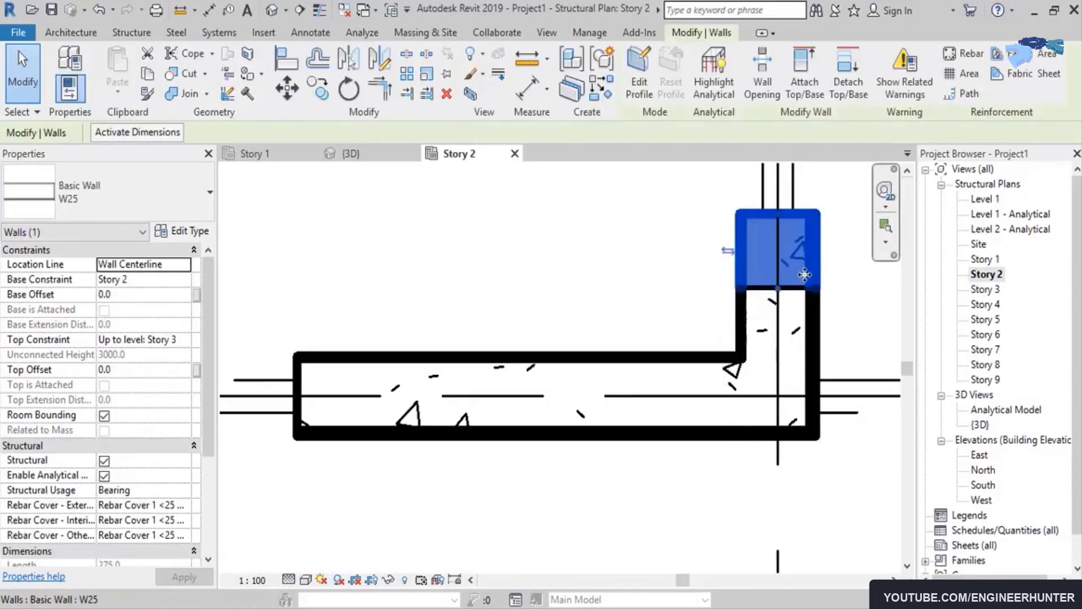
{"action": "left_click", "coordinate": [588, 401]}
{"action": "scroll", "coordinate": [592, 399], "scroll_direction": "down", "scroll_amount": 6}
{"action": "left_click", "coordinate": [777, 379]}
{"action": "scroll", "coordinate": [785, 395], "scroll_direction": "up", "scroll_amount": 5}
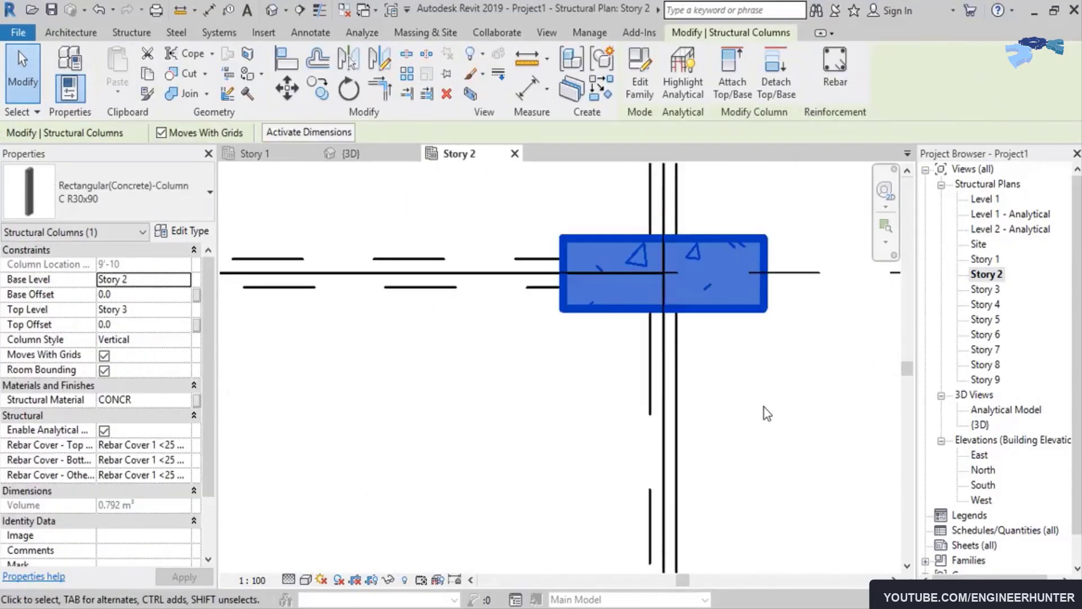
{"action": "scroll", "coordinate": [750, 423], "scroll_direction": "down", "scroll_amount": 8}
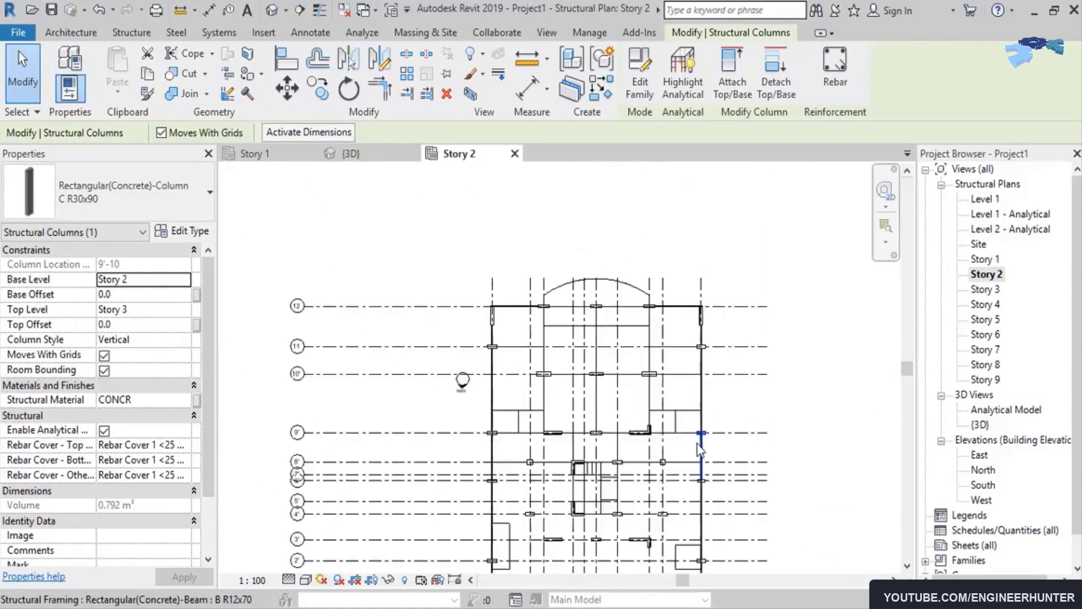
{"action": "left_click", "coordinate": [273, 16]}
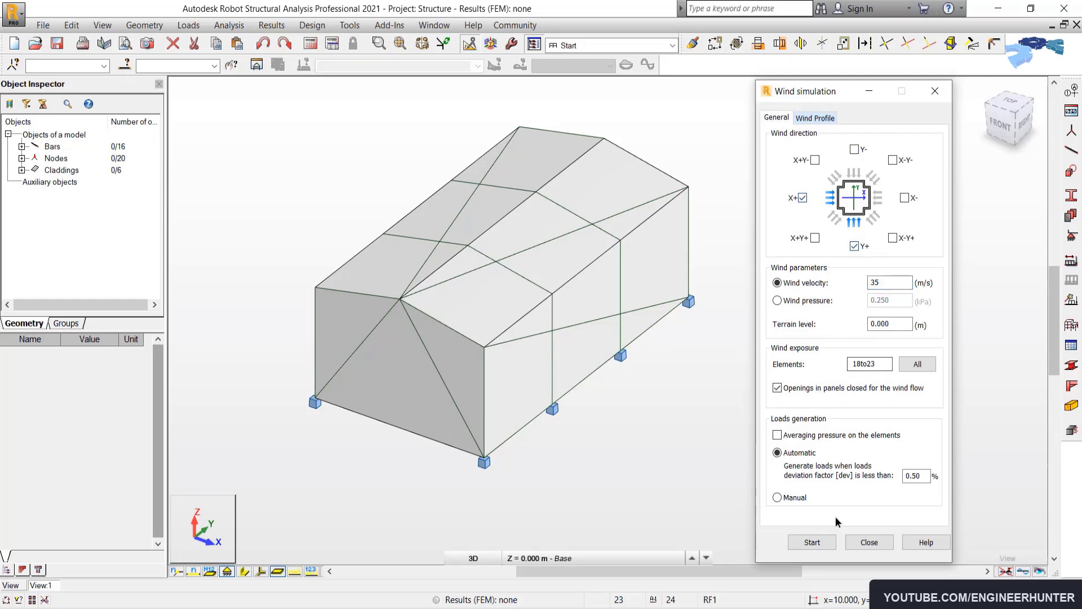
Run the wind simulation for the X+ and Y+ directions at 35 m/s in Robot Structural Analysis and close its dialog.
{"action": "left_click", "coordinate": [833, 542]}
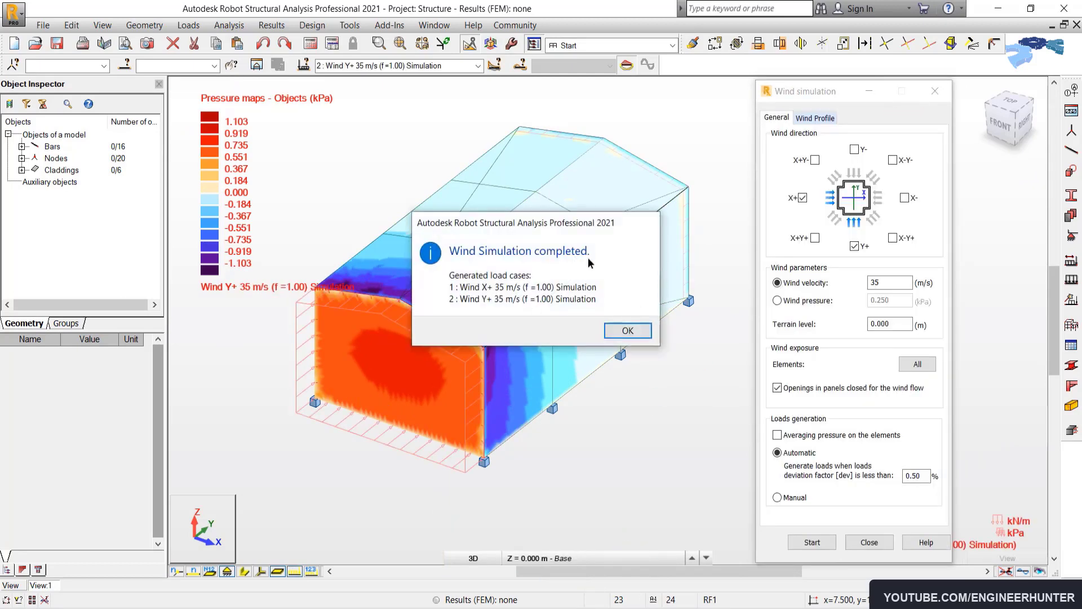
{"action": "left_click", "coordinate": [627, 330]}
{"action": "left_click", "coordinate": [869, 542]}
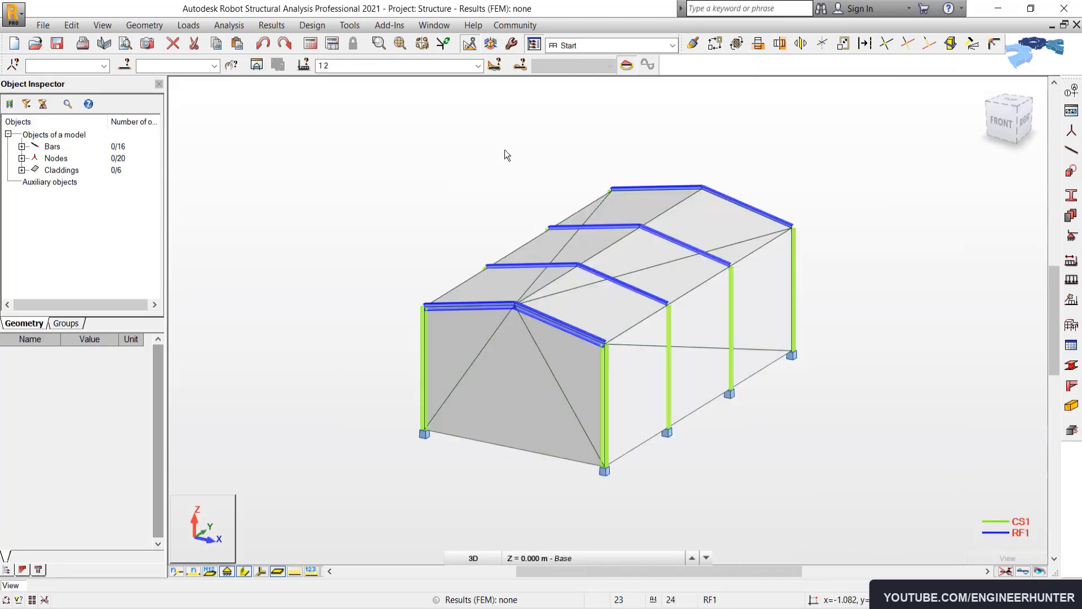
Display the Wind X+ 35 m/s case and examine its pressure map and generated loads from several sides.
{"action": "left_click", "coordinate": [375, 66]}
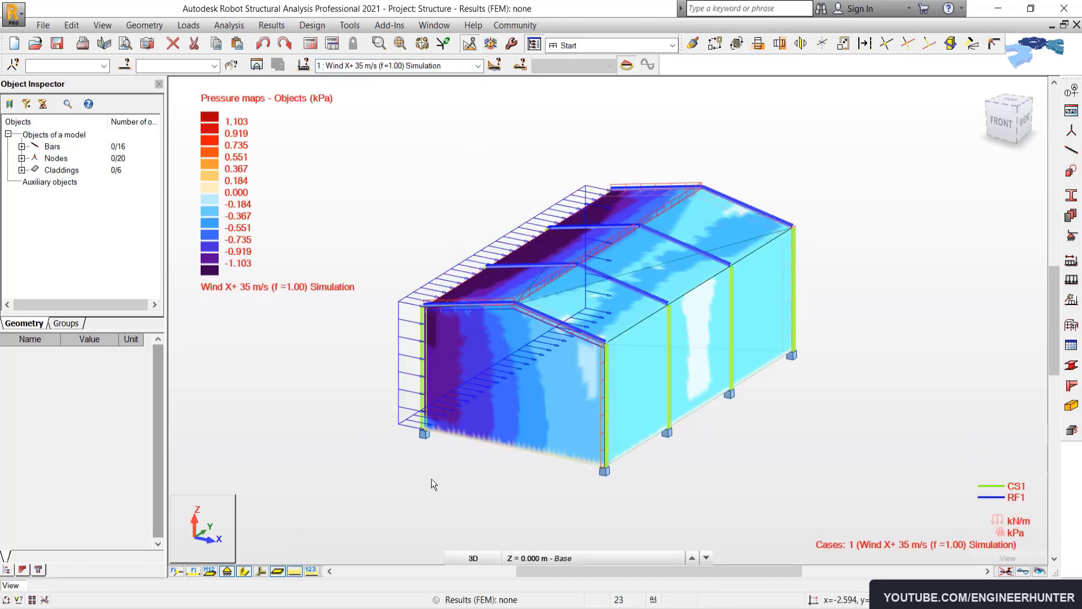
{"action": "middle_click_drag", "start_coordinate": [457, 475], "coordinate": [558, 484], "text": "shift"}
{"action": "middle_click_drag", "start_coordinate": [714, 483], "coordinate": [615, 506], "text": "shift"}
{"action": "scroll", "coordinate": [615, 506], "scroll_direction": "up", "scroll_amount": 3}
{"action": "scroll", "coordinate": [618, 503], "scroll_direction": "down", "scroll_amount": 2}
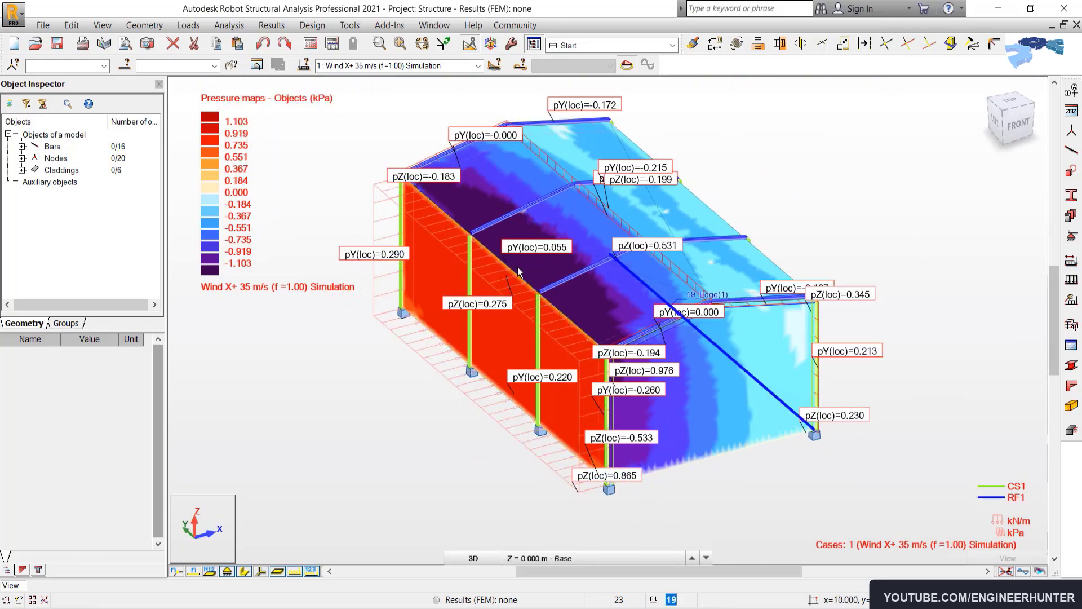
{"action": "scroll", "coordinate": [848, 358], "scroll_direction": "up", "scroll_amount": 3}
{"action": "scroll", "coordinate": [840, 330], "scroll_direction": "down", "scroll_amount": 2}
{"action": "mouse_move", "coordinate": [873, 379]}
{"action": "middle_mouse_down", "text": "shift"}
{"action": "mouse_move", "coordinate": [836, 379]}
{"action": "mouse_move", "coordinate": [880, 374]}
{"action": "mouse_move", "coordinate": [531, 369]}
{"action": "middle_mouse_up", "text": "shift"}
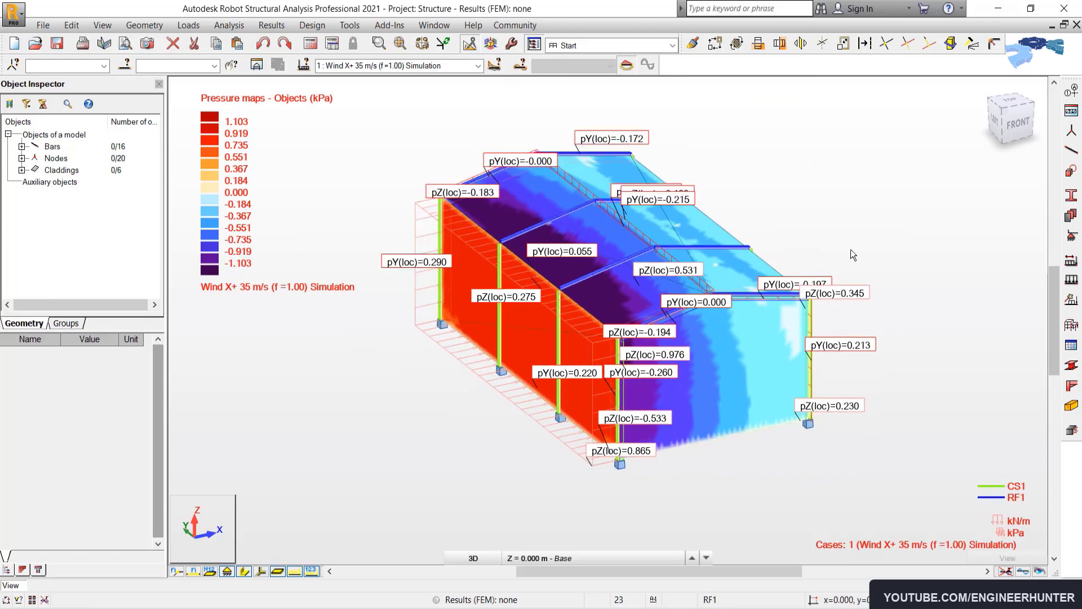
{"action": "scroll", "coordinate": [338, 248], "scroll_direction": "up", "scroll_amount": 2}
{"action": "scroll", "coordinate": [403, 218], "scroll_direction": "down", "scroll_amount": 1}
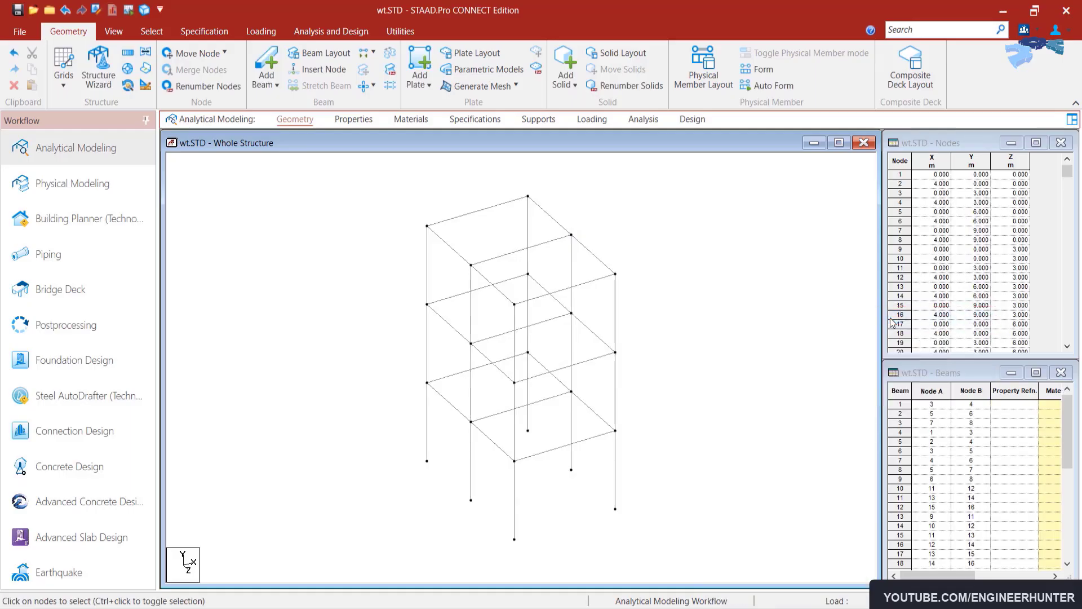
In STAAD.Pro, repeat the selected top corner nodes once along Y with 2 m spacing and linked steps.
{"action": "left_click", "coordinate": [426, 226]}
{"action": "left_click", "coordinate": [528, 196], "text": "ctrl"}
{"action": "left_click", "coordinate": [615, 274], "text": "ctrl"}
{"action": "left_click", "coordinate": [127, 52]}
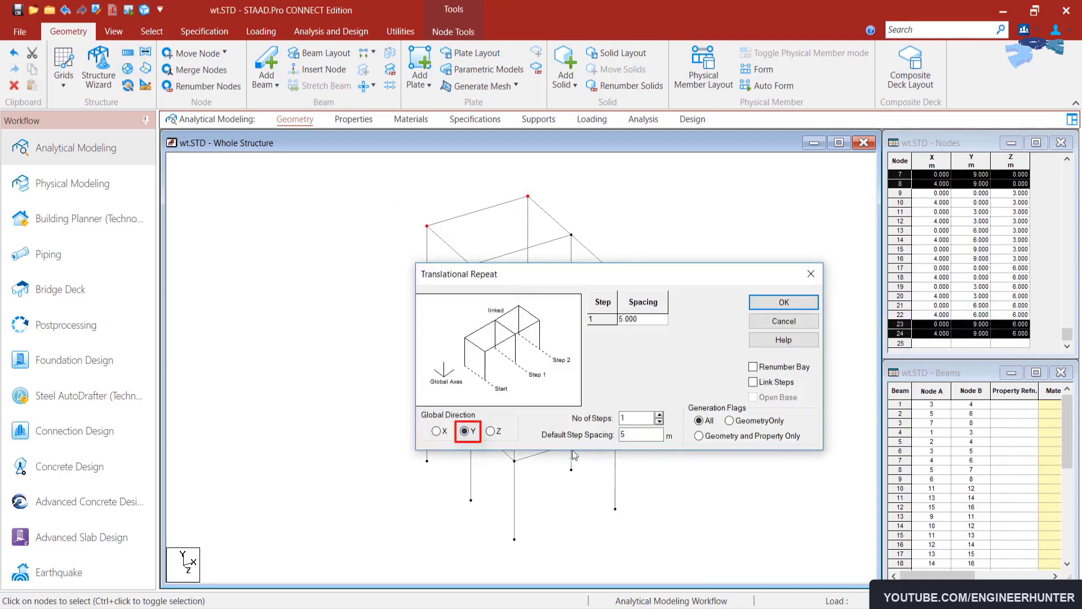
{"action": "type", "text": "2"}
{"action": "left_click", "coordinate": [753, 382]}
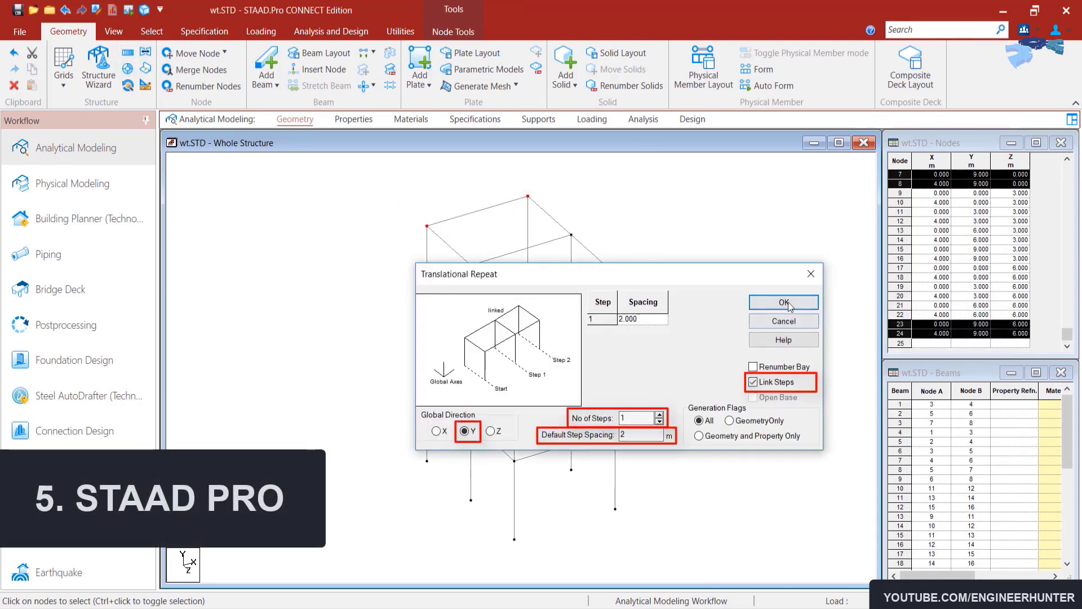
{"action": "left_click", "coordinate": [788, 302]}
Add beams joining the tops of the four new columns into a closed rectangle.
{"action": "left_click", "coordinate": [266, 67]}
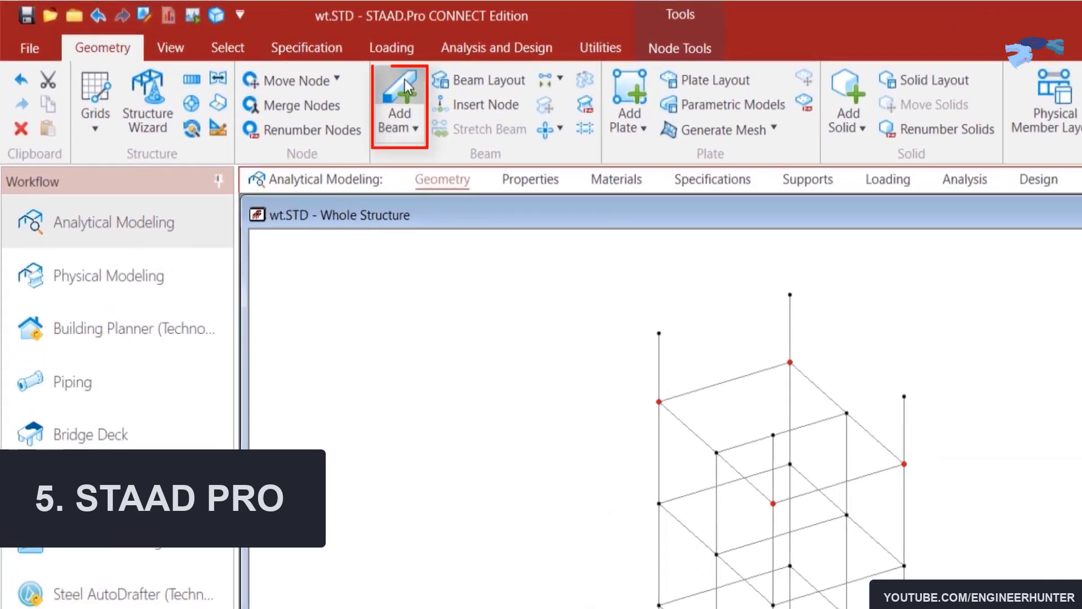
{"action": "left_click", "coordinate": [439, 222]}
{"action": "left_click", "coordinate": [789, 294]}
{"action": "left_click", "coordinate": [904, 396]}
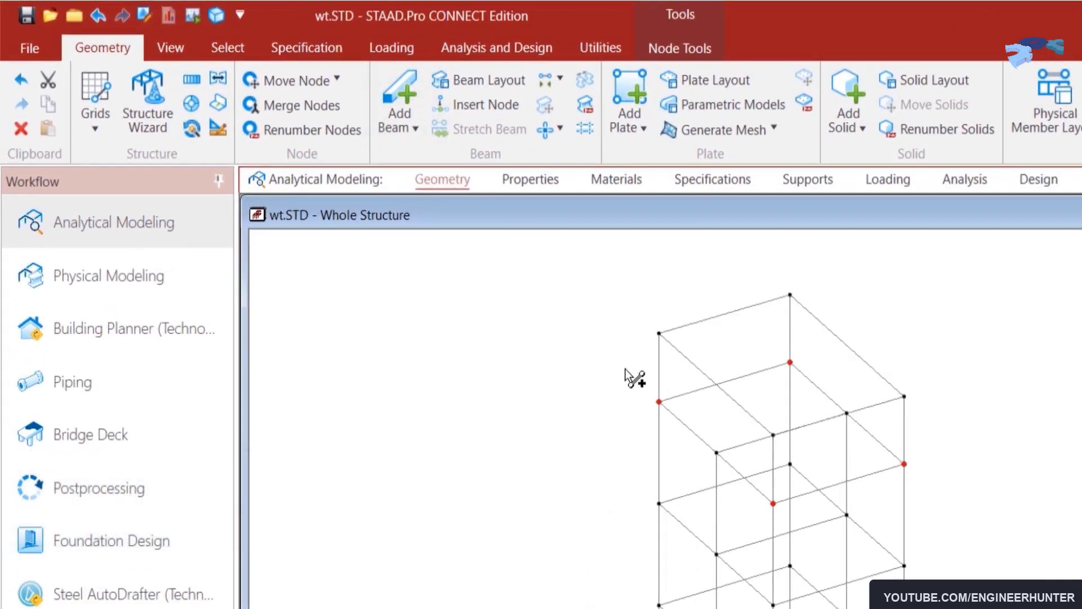
Add four-node plates on the faces of the top box and select its horizontal top and floor plates.
{"action": "left_click", "coordinate": [649, 119]}
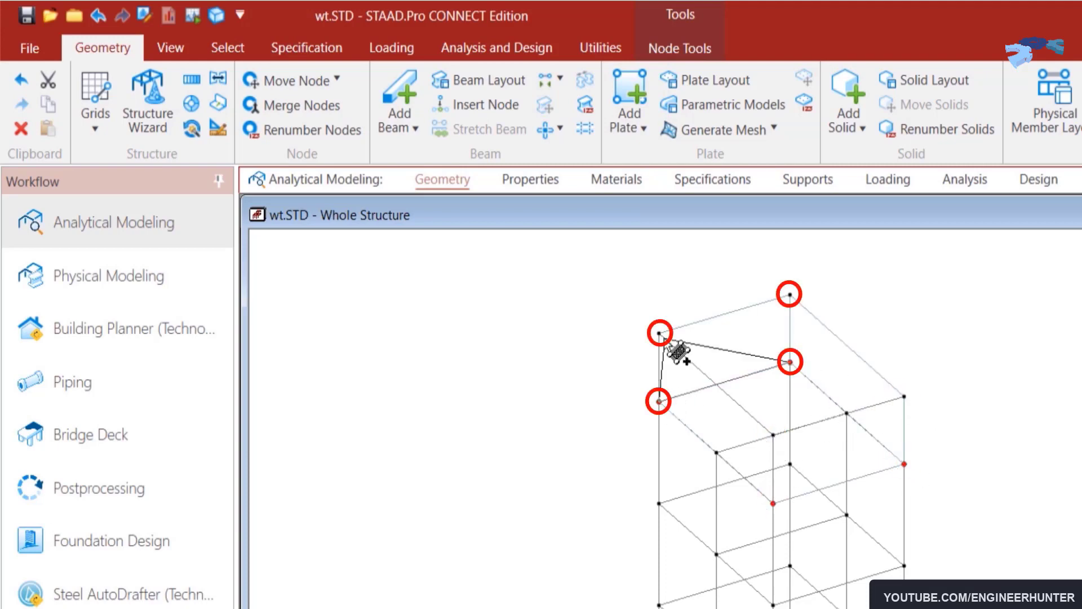
{"action": "right_click", "coordinate": [1042, 450]}
{"action": "mouse_move", "coordinate": [773, 386]}
{"action": "left_click", "coordinate": [888, 419]}
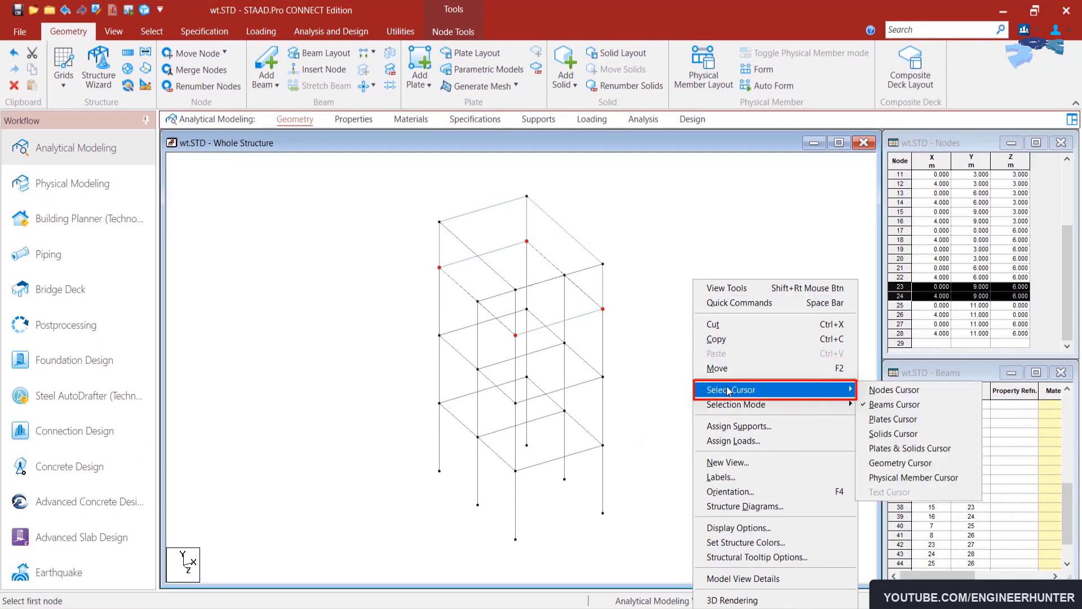
{"action": "left_click", "coordinate": [120, 35]}
{"action": "left_click", "coordinate": [275, 53]}
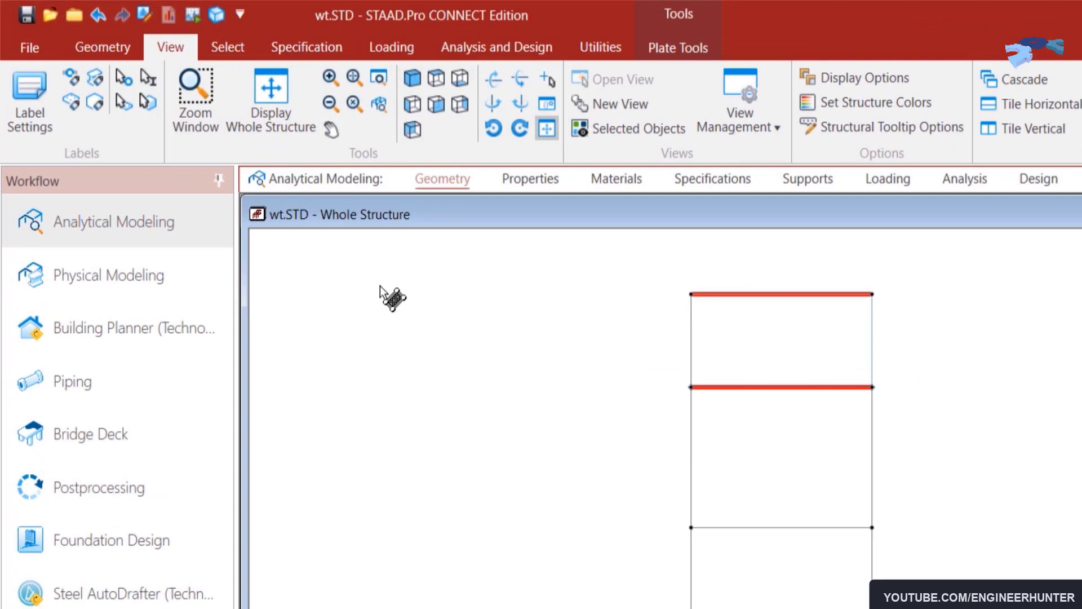
{"action": "left_click", "coordinate": [412, 78]}
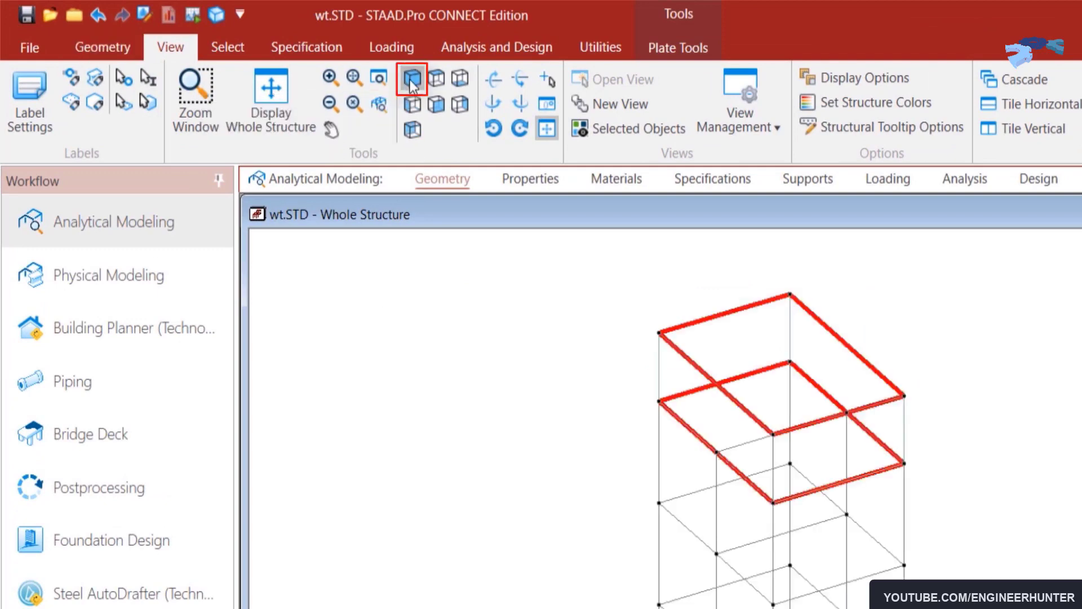
Generate a mesh on the selected top and floor plates with 8 by 12 divisions.
{"action": "left_click", "coordinate": [103, 47]}
{"action": "left_click", "coordinate": [724, 129]}
{"action": "left_click", "coordinate": [724, 159]}
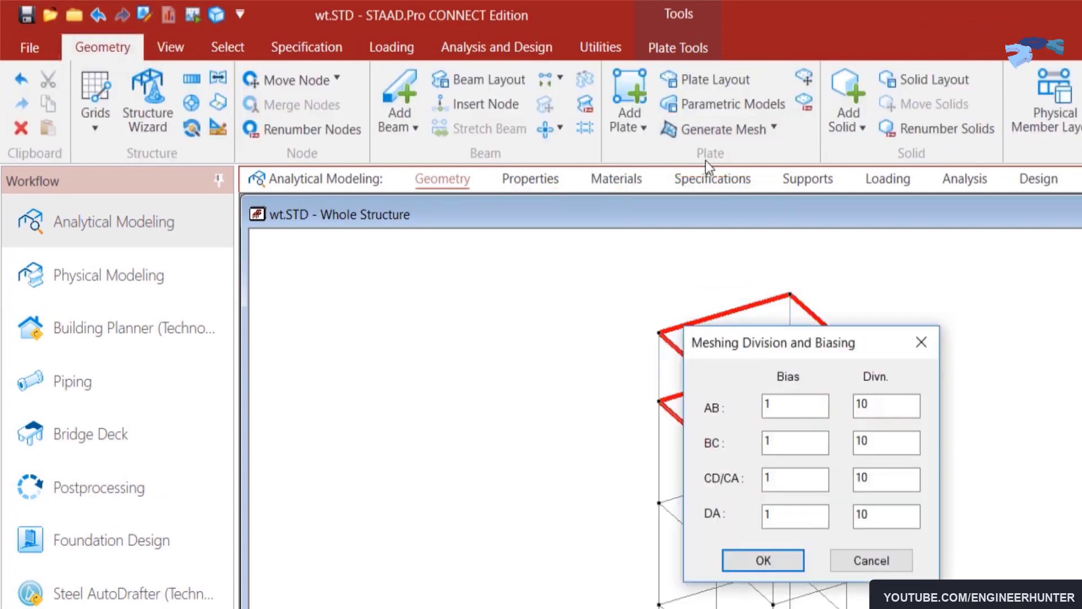
{"action": "type", "text": "88"}
{"action": "double_click", "coordinate": [888, 514]}
{"action": "type", "text": "12"}
{"action": "left_click", "coordinate": [763, 560]}
{"action": "left_click", "coordinate": [744, 478]}
{"action": "left_click", "coordinate": [758, 536]}
Select the tank's two long side-wall plates and generate their plate mesh.
{"action": "left_click", "coordinate": [169, 47]}
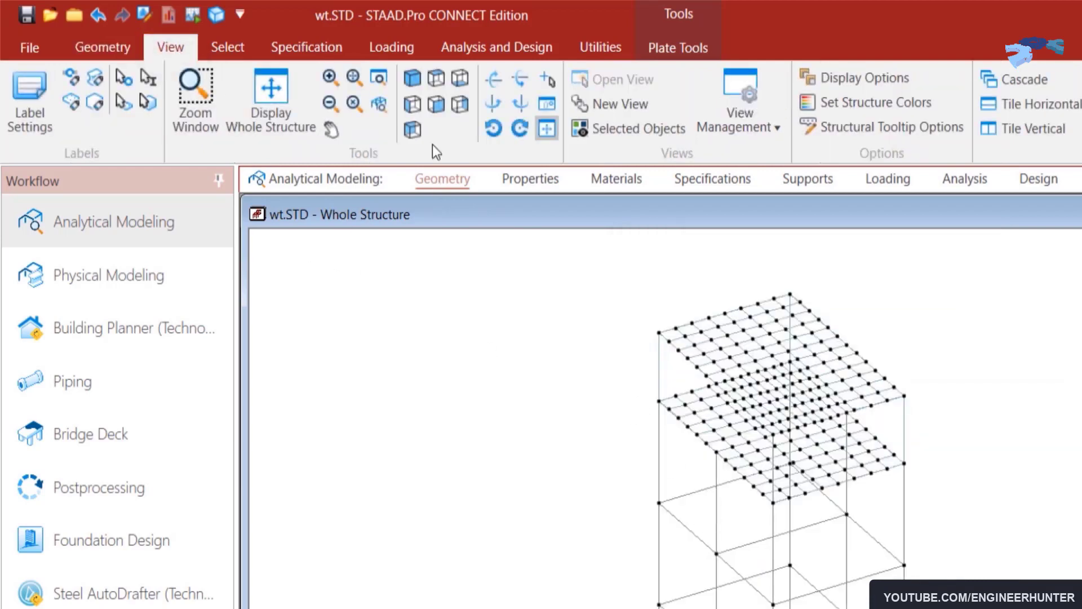
{"action": "left_click", "coordinate": [437, 105]}
{"action": "left_click_drag", "start_coordinate": [637, 268], "coordinate": [727, 404]}
{"action": "left_click_drag", "start_coordinate": [834, 271], "coordinate": [896, 404], "text": "ctrl"}
{"action": "left_click", "coordinate": [412, 78]}
{"action": "left_click", "coordinate": [102, 47]}
{"action": "left_click", "coordinate": [724, 129]}
{"action": "left_click", "coordinate": [738, 156]}
{"action": "left_click", "coordinate": [763, 560]}
{"action": "left_click", "coordinate": [745, 478]}
{"action": "left_click", "coordinate": [752, 537]}
Select the tank's remaining end-wall plates and mesh them with 8 by 4 divisions.
{"action": "left_click_drag", "start_coordinate": [633, 272], "coordinate": [652, 394]}
{"action": "left_click", "coordinate": [732, 129]}
{"action": "left_click", "coordinate": [738, 159]}
{"action": "left_click_drag", "start_coordinate": [869, 477], "coordinate": [857, 478]}
{"action": "type", "text": "8"}
{"action": "double_click", "coordinate": [885, 514]}
{"action": "type", "text": "4"}
{"action": "left_click", "coordinate": [763, 560]}
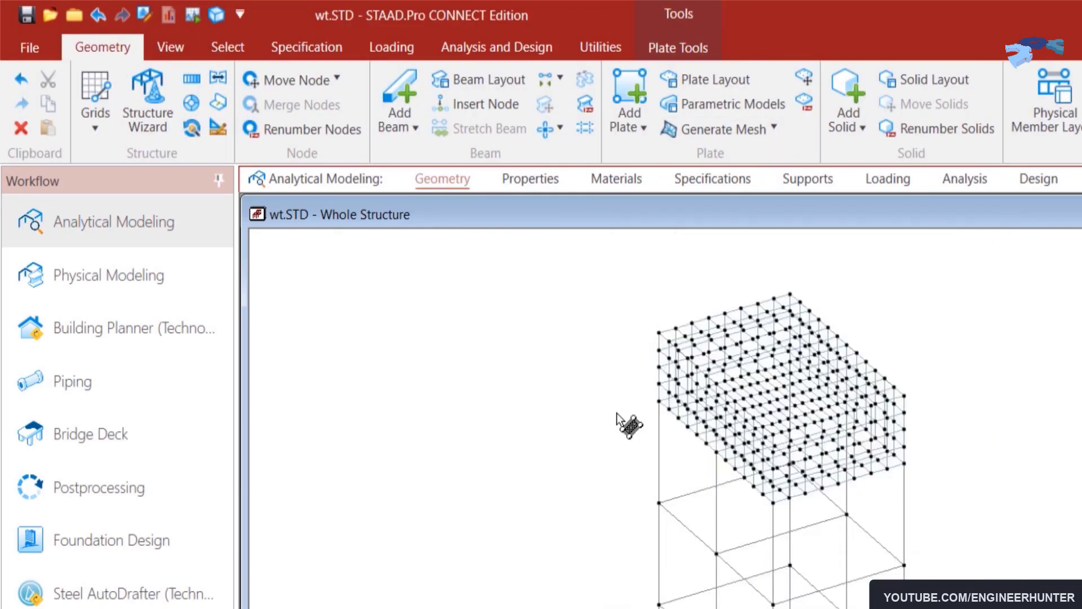
Delete the extra beams running along the tank walls above the tank floor, then restore the isometric view.
{"action": "left_click", "coordinate": [170, 48]}
{"action": "left_click", "coordinate": [437, 104]}
{"action": "right_click", "coordinate": [1004, 333]}
{"action": "mouse_move", "coordinate": [1044, 480]}
{"action": "left_click", "coordinate": [871, 331]}
{"action": "left_click_drag", "start_coordinate": [454, 181], "coordinate": [468, 254]}
{"action": "left_click_drag", "start_coordinate": [453, 205], "coordinate": [589, 254], "text": "ctrl"}
{"action": "key", "text": "Delete"}
{"action": "left_click", "coordinate": [584, 343]}
{"action": "left_click", "coordinate": [277, 53]}
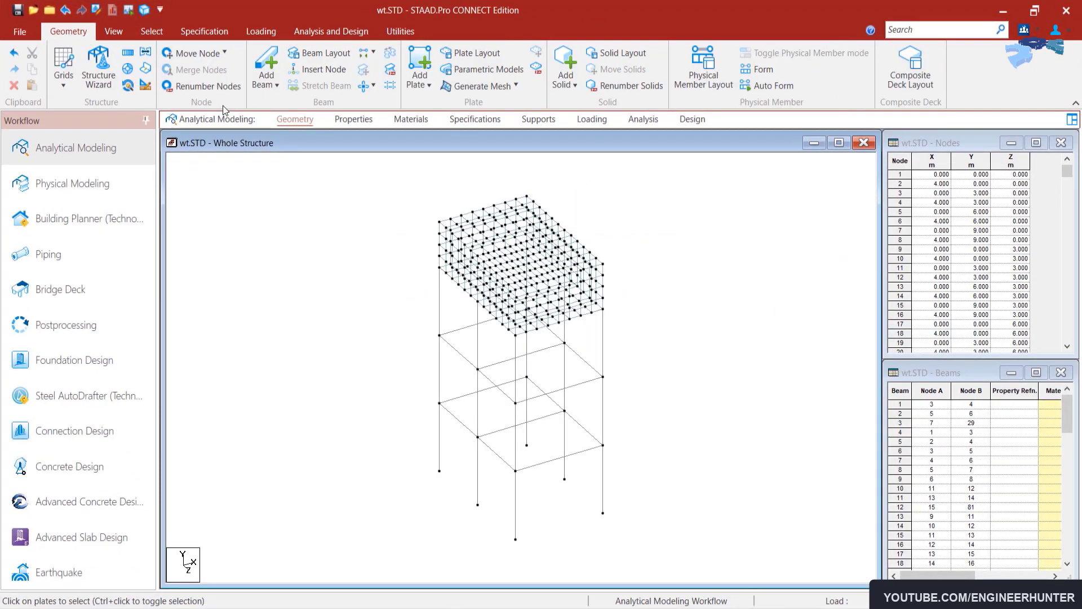
Select all horizontal beams and assign them a rectangular concrete section with YD 0.45 m and ZD 0.3 m.
{"action": "left_click", "coordinate": [151, 31]}
{"action": "left_click", "coordinate": [575, 53]}
{"action": "left_click", "coordinate": [569, 72]}
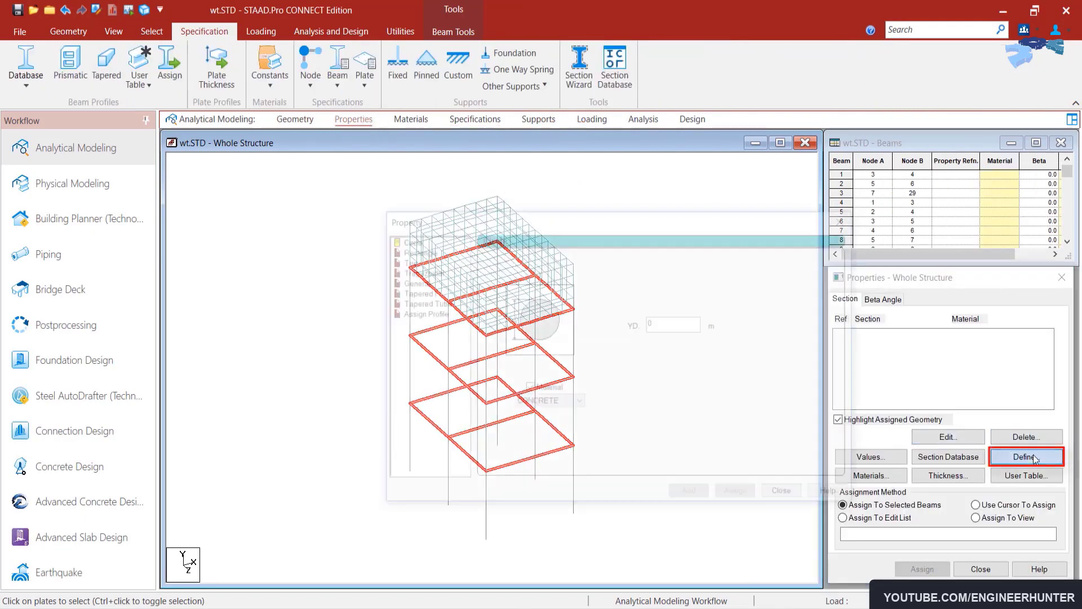
{"action": "left_click", "coordinate": [1026, 456]}
{"action": "left_click", "coordinate": [414, 249]}
{"action": "left_click", "coordinate": [679, 318]}
{"action": "type", "text": ".45"}
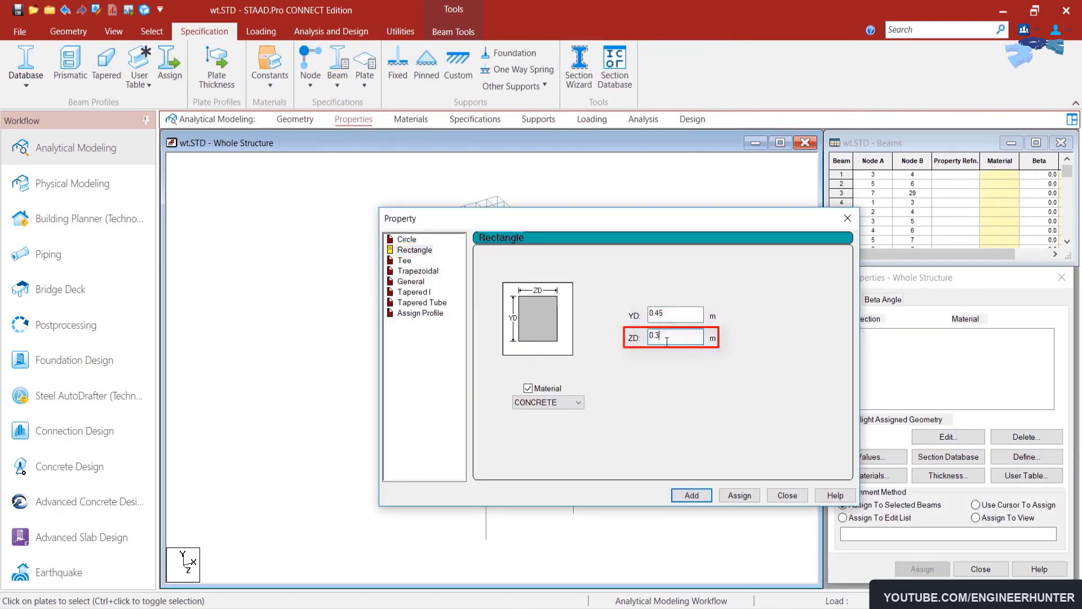
{"action": "left_click", "coordinate": [667, 341]}
{"action": "type", "text": ".3"}
{"action": "left_click", "coordinate": [738, 494]}
Select all vertical columns and assign them a 0.5 by 0.5 m rectangular concrete section.
{"action": "left_click", "coordinate": [158, 33]}
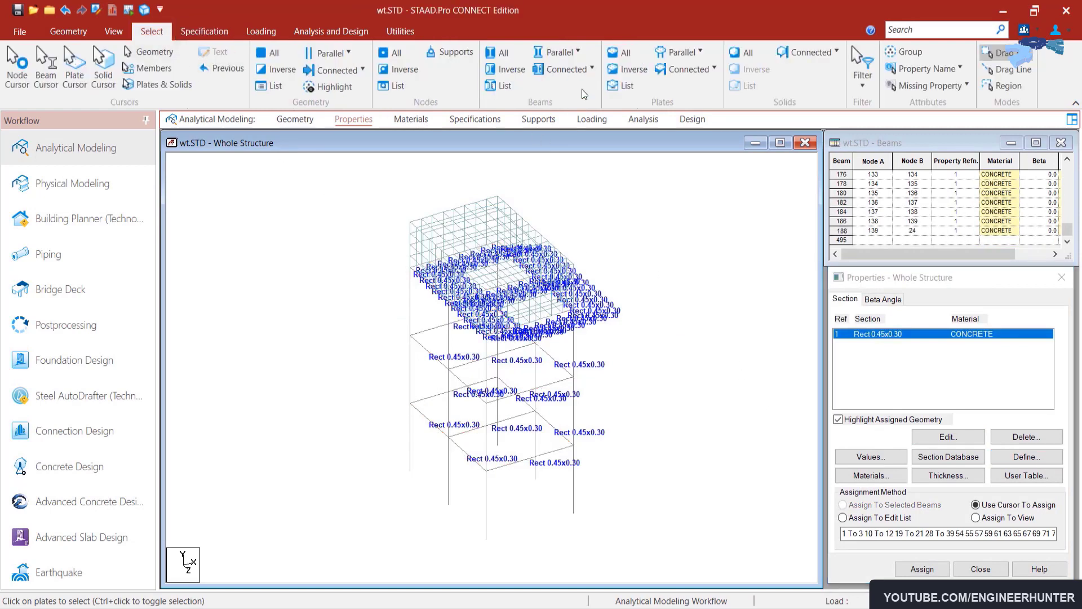
{"action": "left_click", "coordinate": [564, 52]}
{"action": "left_click", "coordinate": [576, 95]}
{"action": "left_click", "coordinate": [1025, 456]}
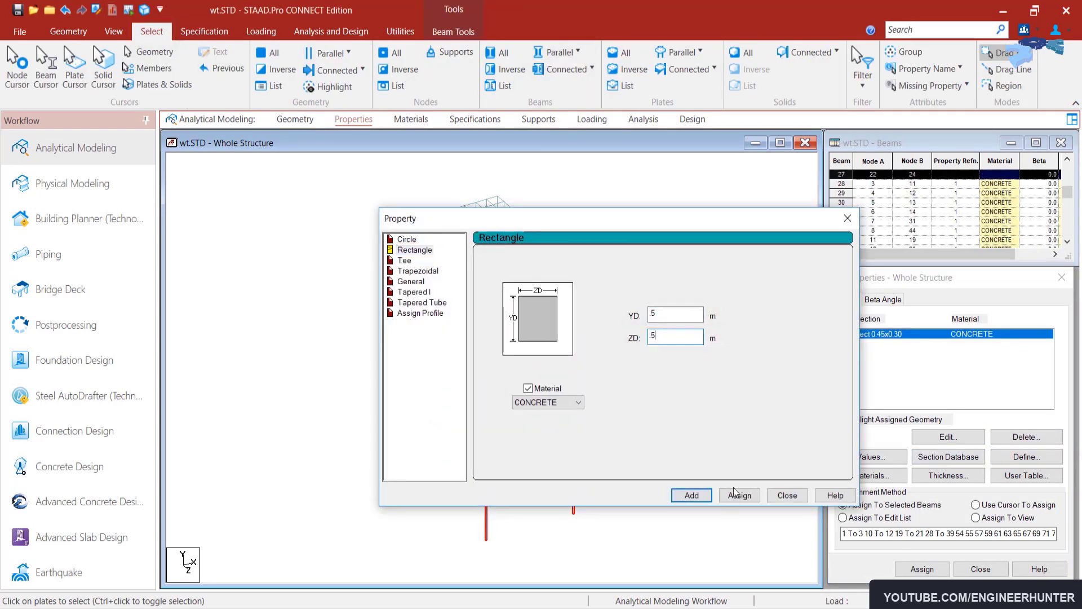
{"action": "left_click", "coordinate": [739, 495]}
{"action": "left_click", "coordinate": [787, 494]}
Select all tank plates and give them a concrete plate thickness of 0.18 m.
{"action": "left_click", "coordinate": [625, 53]}
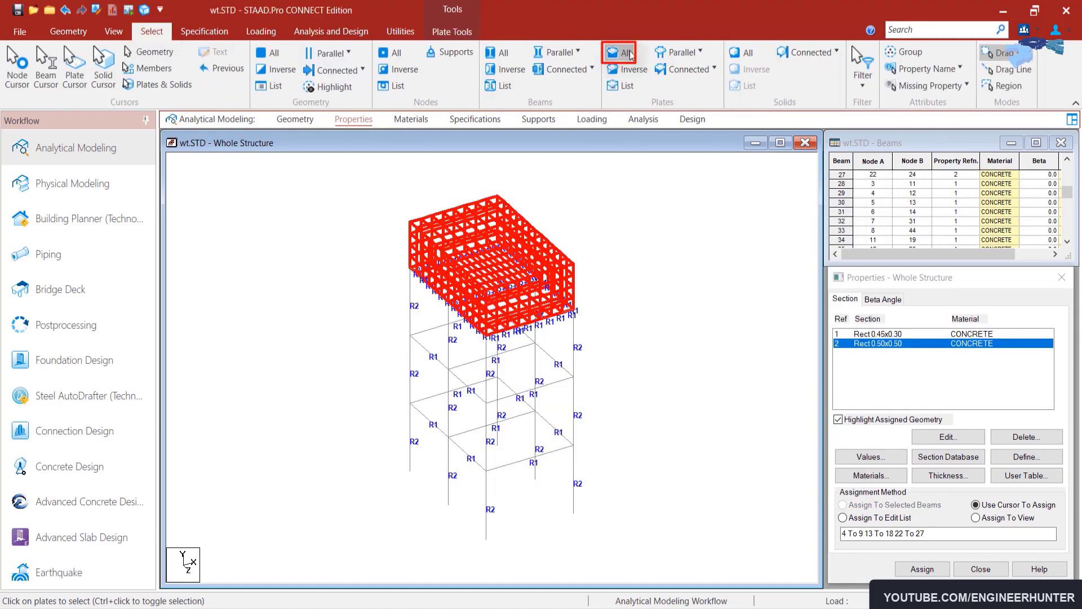
{"action": "left_click", "coordinate": [947, 475]}
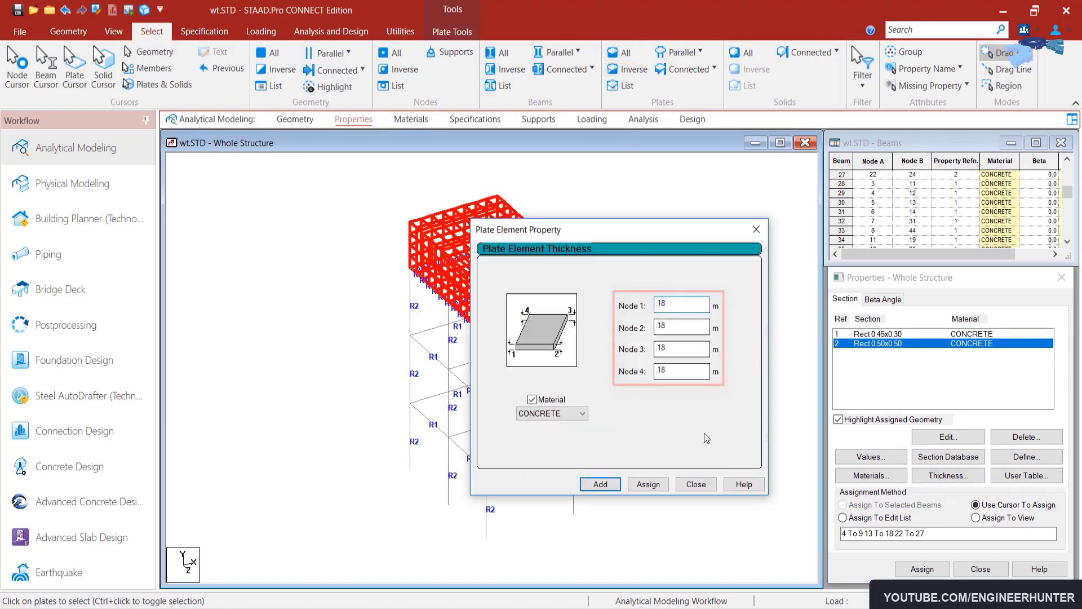
{"action": "left_click", "coordinate": [695, 483]}
Create a support, assign it to the bottom nodes of all columns, and view the structure in a 3D rendering.
{"action": "left_click", "coordinate": [538, 118]}
{"action": "left_click", "coordinate": [114, 32]}
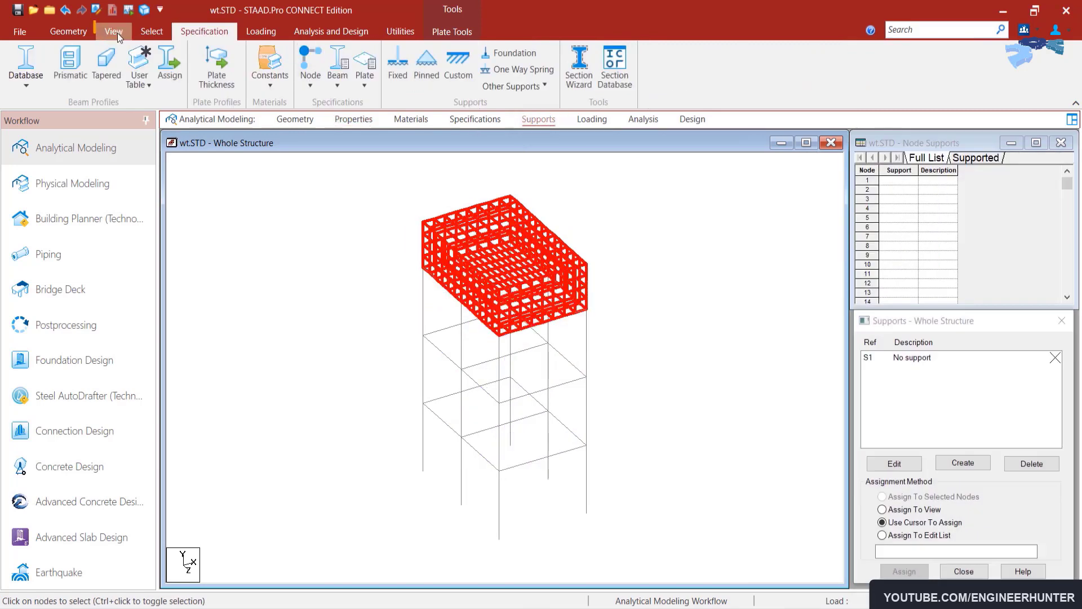
{"action": "left_click", "coordinate": [290, 52]}
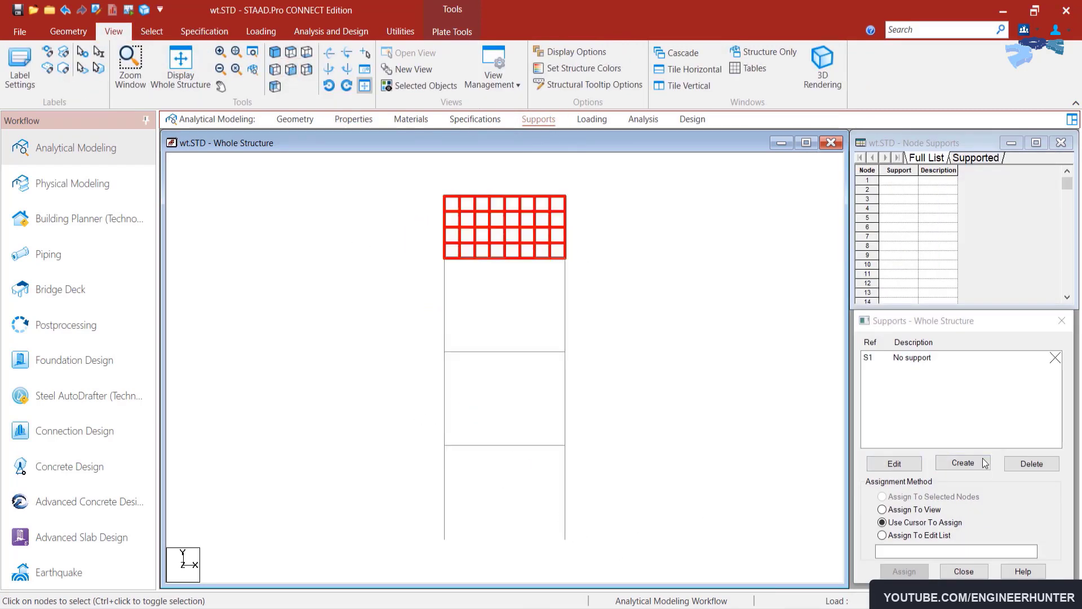
{"action": "left_click", "coordinate": [962, 463]}
{"action": "left_click", "coordinate": [852, 591]}
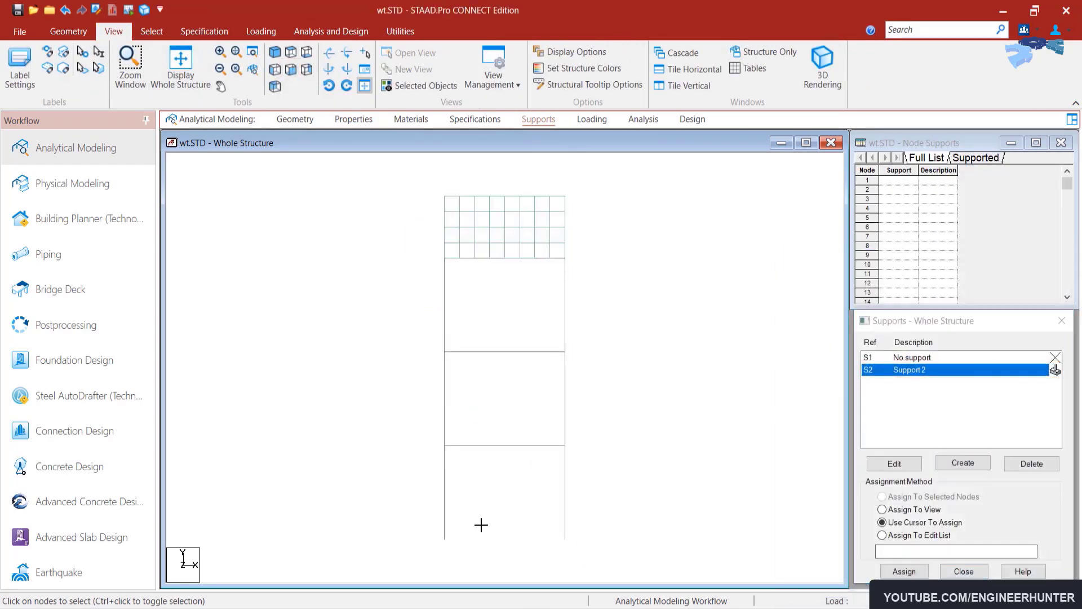
{"action": "left_click", "coordinate": [903, 571]}
{"action": "left_click", "coordinate": [898, 493]}
{"action": "left_click", "coordinate": [821, 60]}
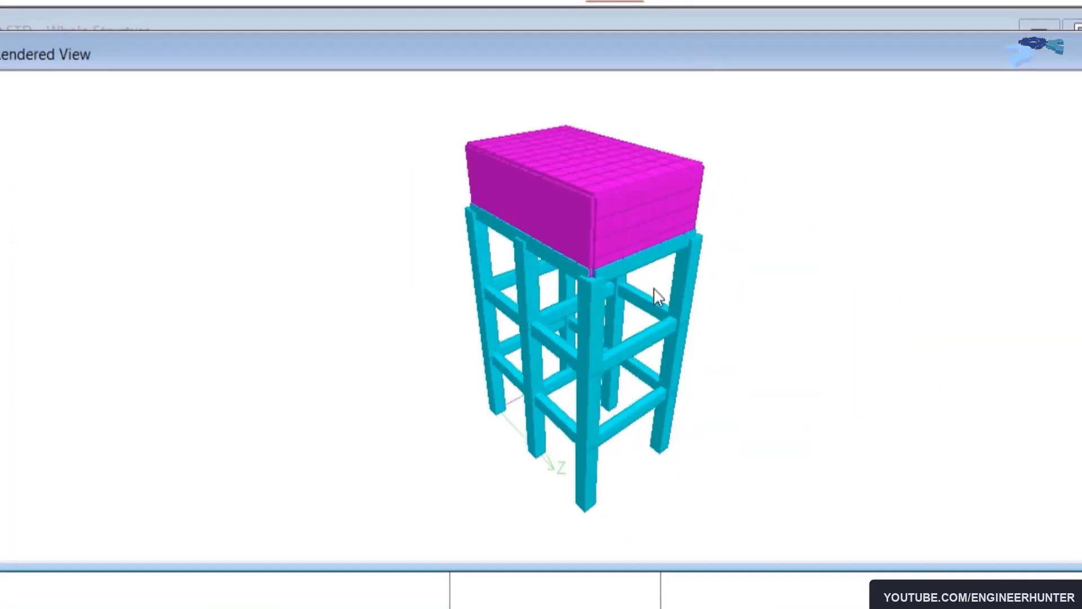
{"action": "mouse_move", "coordinate": [735, 430]}
{"action": "left_mouse_down"}
{"action": "mouse_move", "coordinate": [709, 399]}
{"action": "mouse_move", "coordinate": [720, 426]}
{"action": "left_mouse_up"}
Add primary load case 5 with the title DL to the load case details.
{"action": "left_click", "coordinate": [590, 117]}
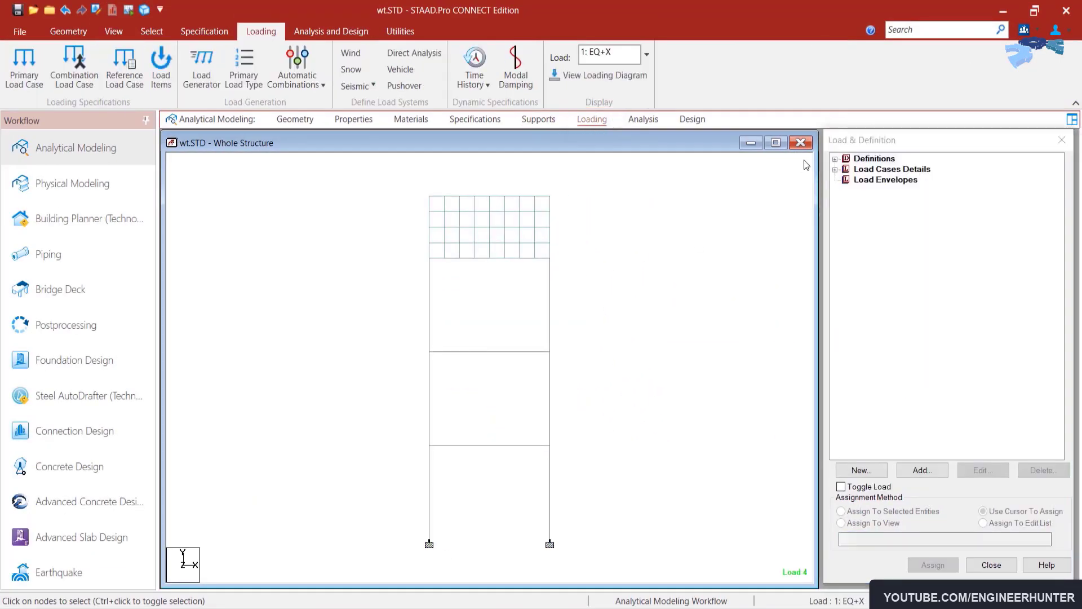
{"action": "left_click", "coordinate": [835, 159]}
{"action": "left_click", "coordinate": [835, 264]}
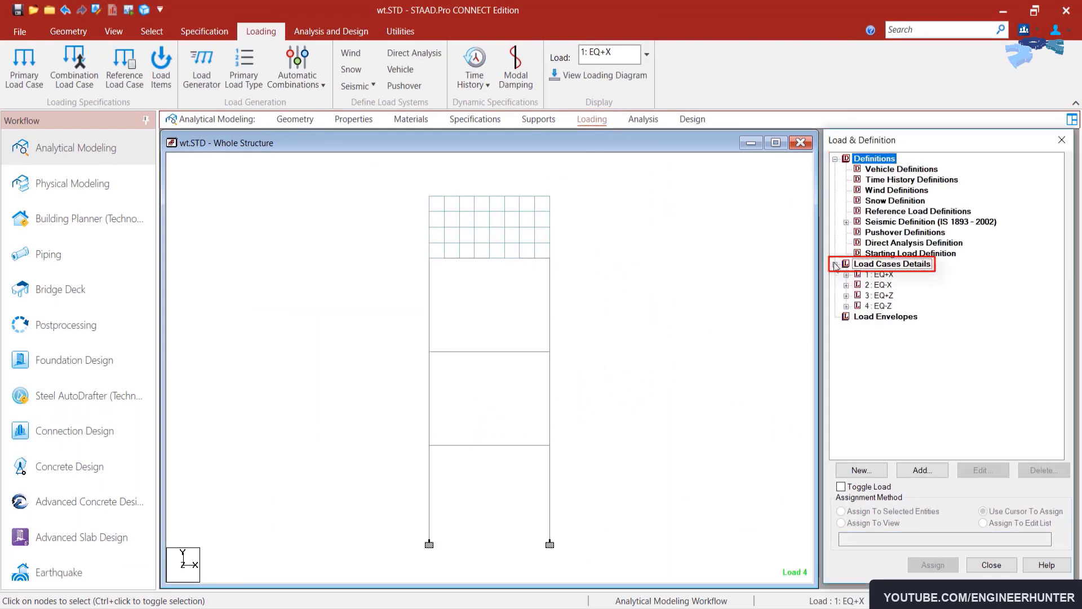
{"action": "left_click", "coordinate": [891, 264]}
{"action": "left_click", "coordinate": [922, 470]}
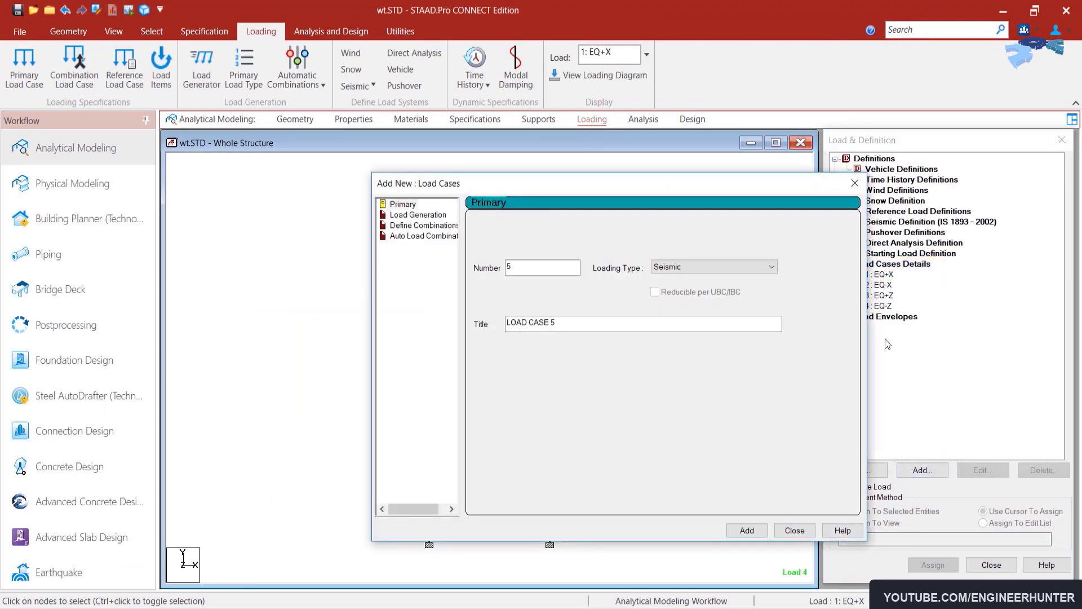
{"action": "left_click", "coordinate": [742, 266]}
{"action": "left_click", "coordinate": [739, 280]}
{"action": "left_click_drag", "start_coordinate": [558, 322], "coordinate": [473, 332]}
{"action": "type", "text": "DL"}
{"action": "left_click", "coordinate": [746, 530]}
{"action": "left_click", "coordinate": [776, 531]}
Add a selfweight load in the Y direction with factor -1 to load case DL.
{"action": "left_click", "coordinate": [875, 316]}
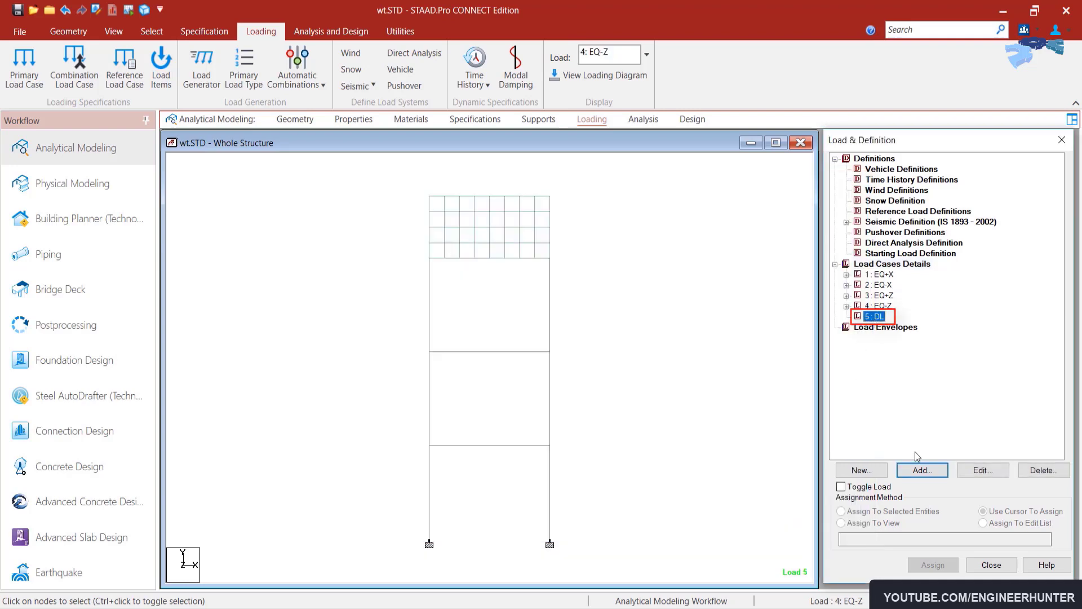
{"action": "left_click", "coordinate": [922, 471]}
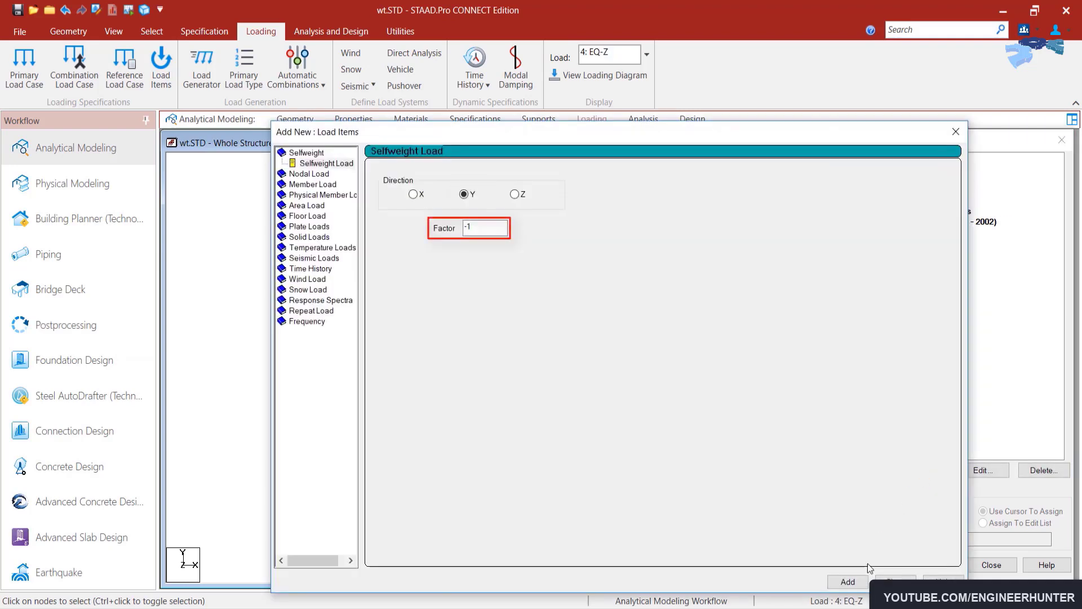
{"action": "left_click", "coordinate": [847, 581]}
Add a full-plate pressure load of -20 kN/m2 in the GY direction to load case DL.
{"action": "left_click", "coordinate": [321, 226]}
{"action": "double_click", "coordinate": [558, 218]}
{"action": "type", "text": "-20"}
{"action": "left_click", "coordinate": [568, 325]}
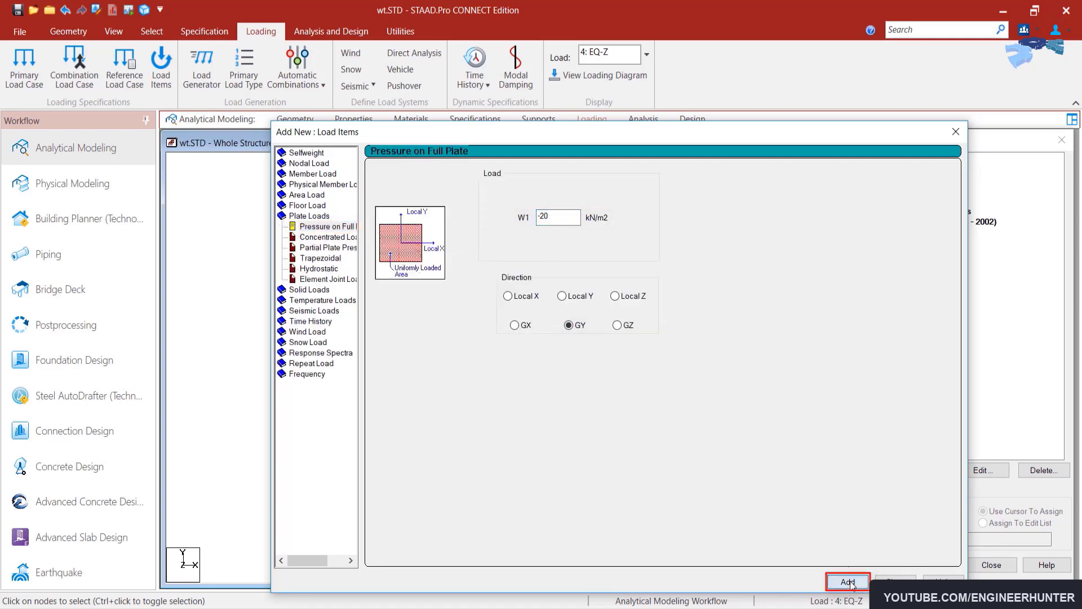
{"action": "left_click", "coordinate": [849, 582]}
{"action": "left_click", "coordinate": [895, 581]}
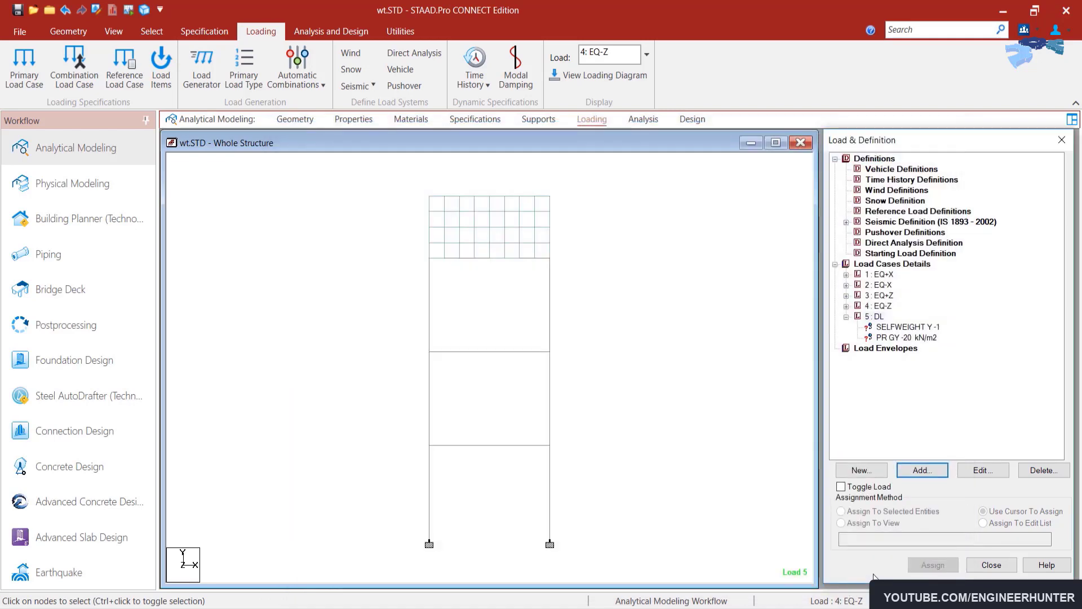
Assign the selfweight load of the DL case to the entire structure in view.
{"action": "left_click", "coordinate": [907, 327]}
{"action": "left_click", "coordinate": [840, 522]}
{"action": "left_click", "coordinate": [933, 565]}
{"action": "left_click", "coordinate": [962, 394]}
Select all plates of the tank floor and assign the -20 kN/m2 GY pressure load to them.
{"action": "left_click", "coordinate": [113, 31]}
{"action": "left_click", "coordinate": [274, 52]}
{"action": "left_click", "coordinate": [291, 69]}
{"action": "right_click", "coordinate": [644, 309]}
{"action": "mouse_move", "coordinate": [683, 316]}
{"action": "left_click", "coordinate": [845, 344]}
{"action": "left_click_drag", "start_coordinate": [418, 252], "coordinate": [569, 263]}
{"action": "left_click", "coordinate": [275, 52]}
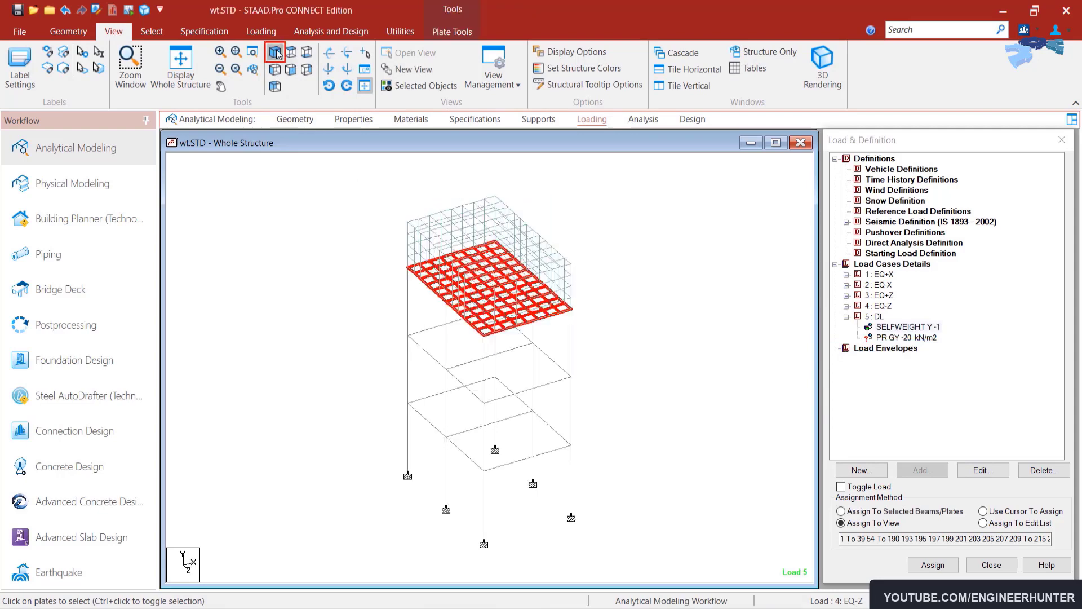
{"action": "left_click", "coordinate": [906, 337]}
{"action": "left_click", "coordinate": [840, 511]}
{"action": "left_click", "coordinate": [933, 564]}
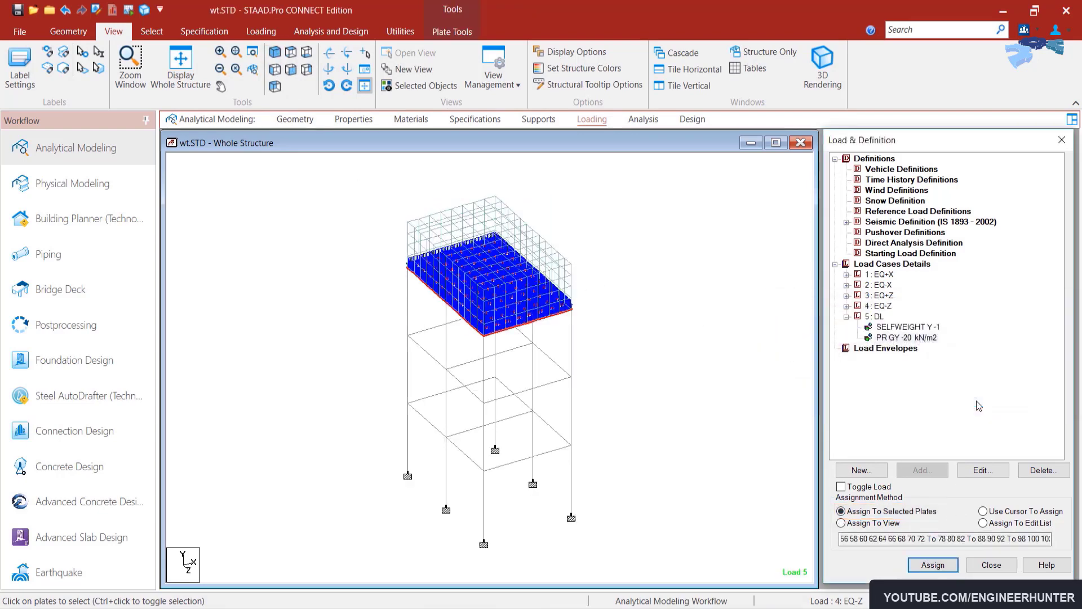
Isolate the plates of one short tank wall in plan view and display their local axes.
{"action": "left_click", "coordinate": [291, 53]}
{"action": "left_click", "coordinate": [336, 224]}
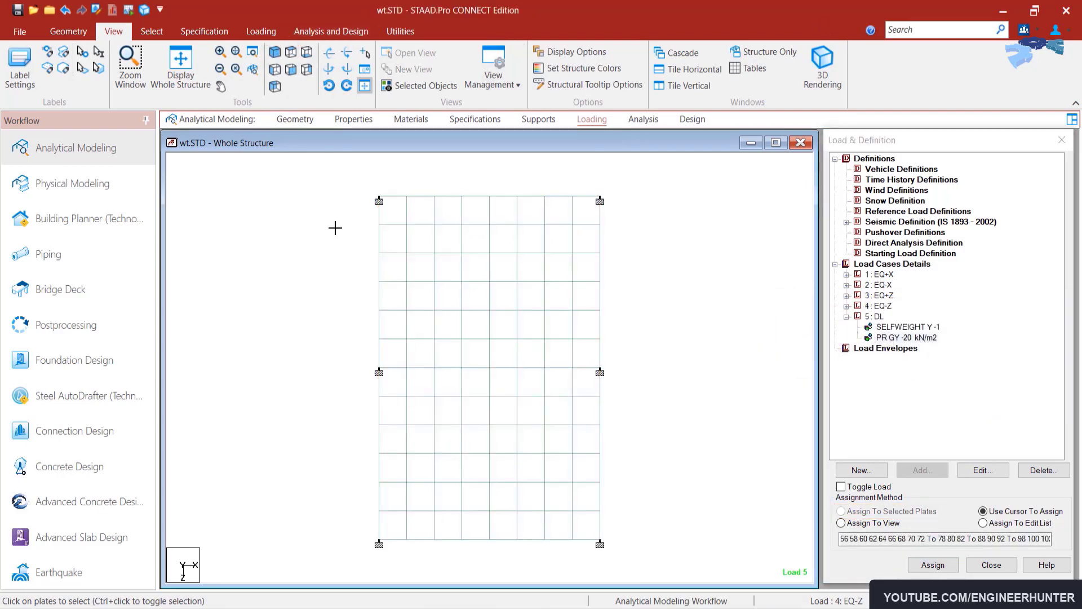
{"action": "left_click_drag", "start_coordinate": [365, 182], "coordinate": [635, 213]}
{"action": "left_click", "coordinate": [445, 93]}
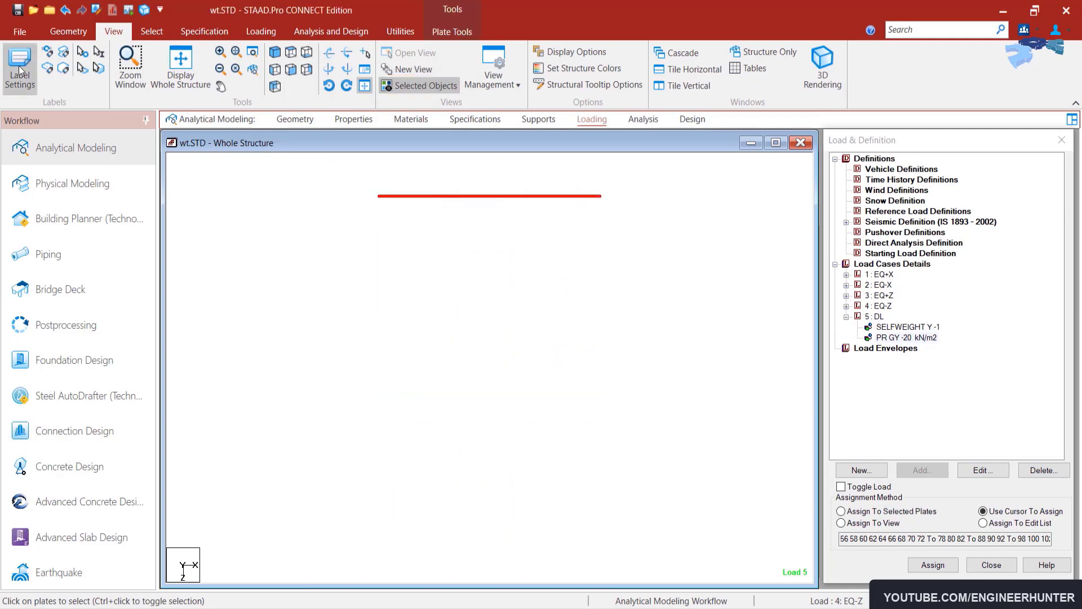
{"action": "left_click", "coordinate": [20, 67]}
{"action": "left_click", "coordinate": [447, 362]}
{"action": "left_click", "coordinate": [508, 514]}
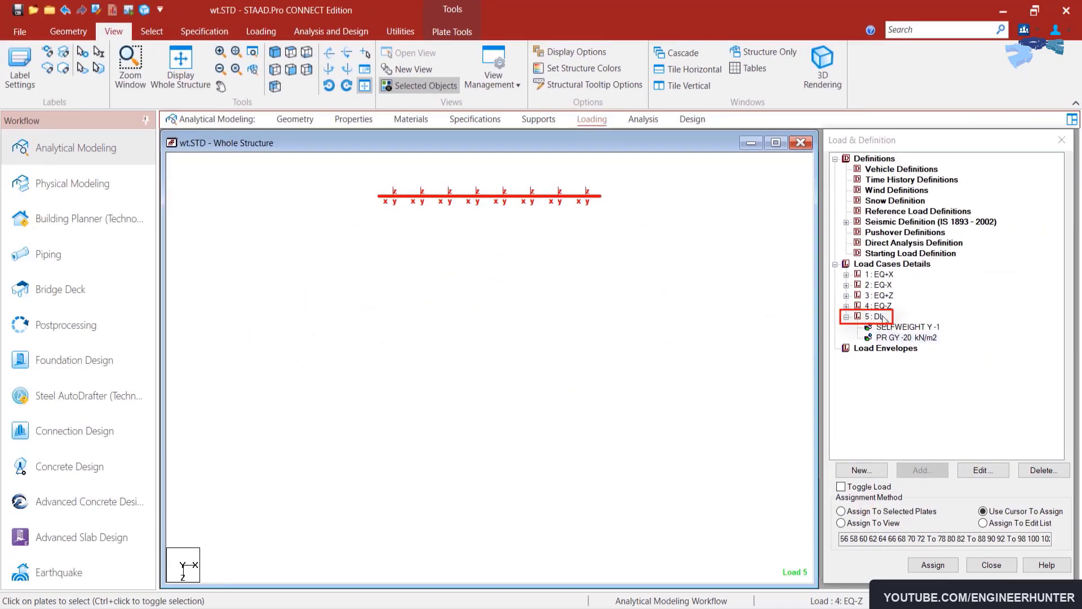
Start a hydrostatic plate load for the isolated short wall's plates and set W1 (Min Global Axis) to 20 kN/m2.
{"action": "left_click", "coordinate": [916, 470]}
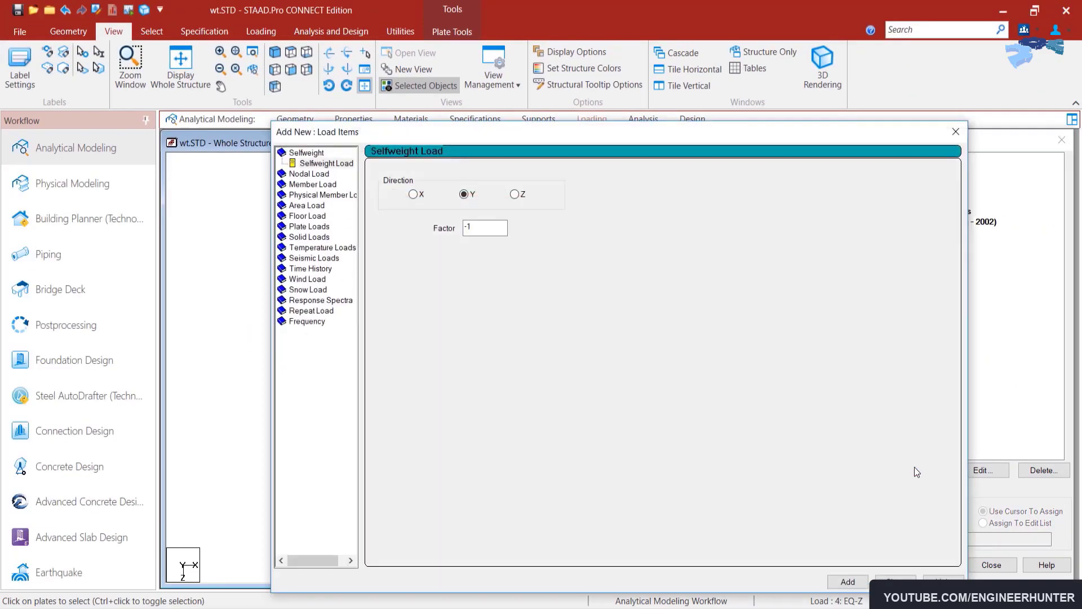
{"action": "left_click", "coordinate": [310, 227]}
{"action": "left_click", "coordinate": [328, 267]}
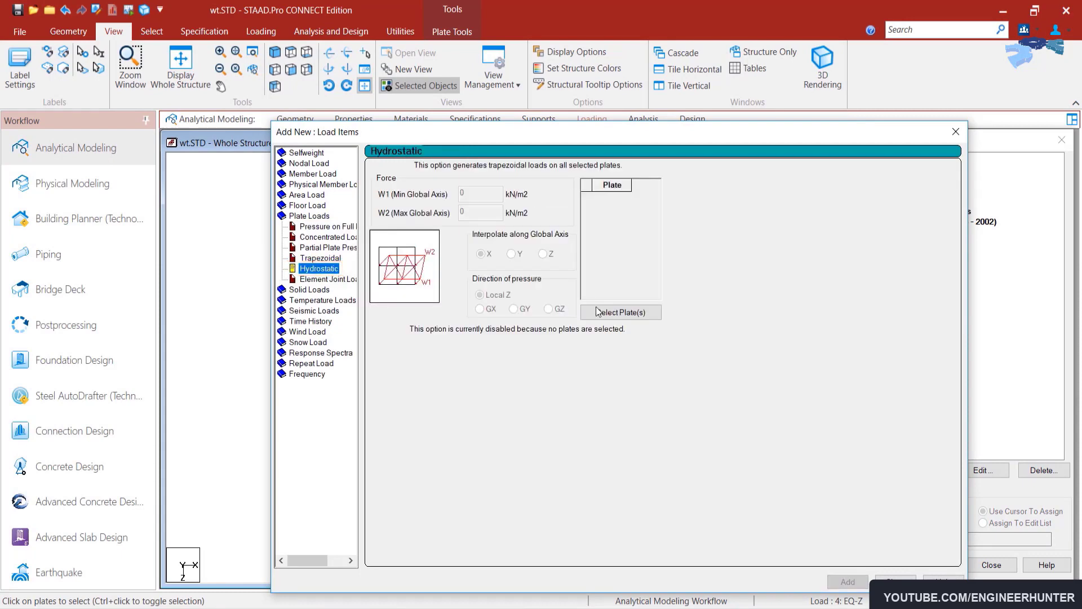
{"action": "left_click", "coordinate": [616, 315]}
{"action": "left_click_drag", "start_coordinate": [568, 210], "coordinate": [561, 278]}
{"action": "left_click_drag", "start_coordinate": [371, 172], "coordinate": [594, 209]}
{"action": "left_click", "coordinate": [549, 468]}
{"action": "left_click_drag", "start_coordinate": [473, 193], "coordinate": [443, 194]}
{"action": "type", "text": "20"}
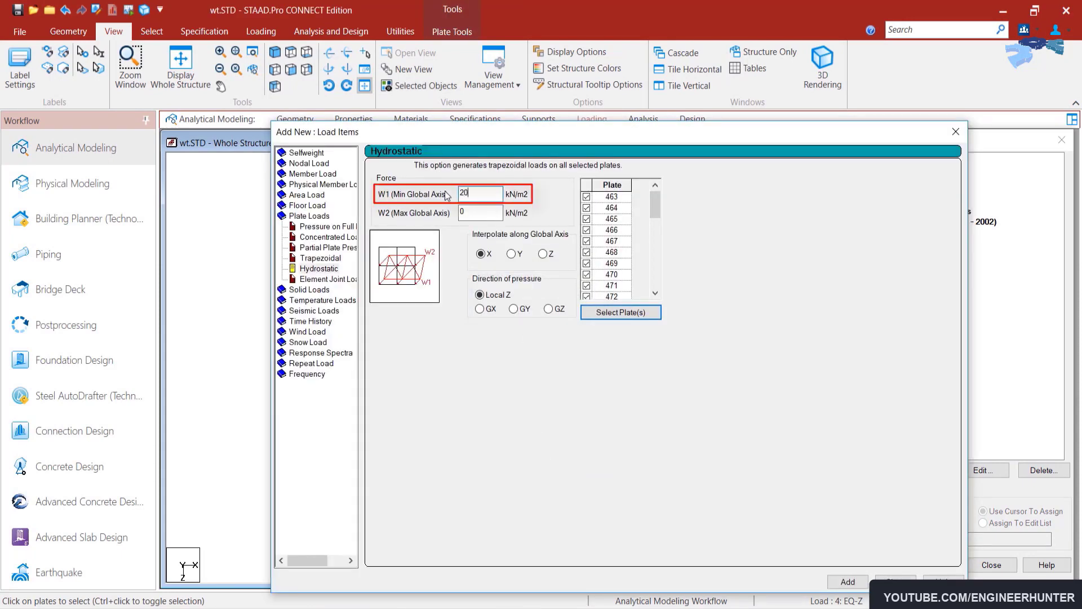